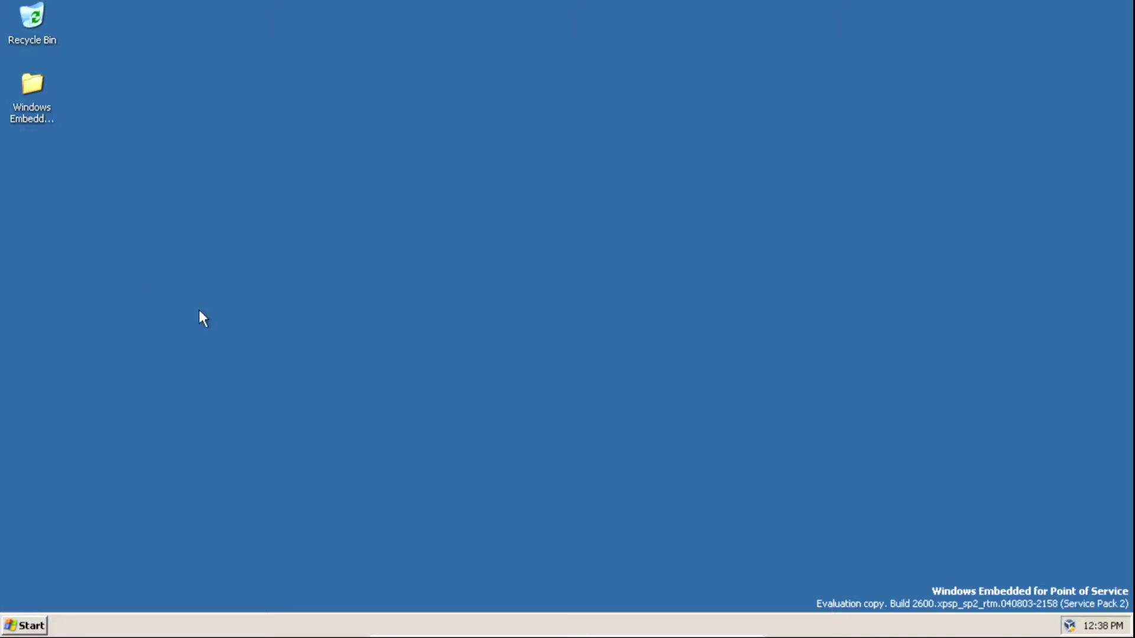
# - Check the Windows version with winver, then dismiss the About Windows box
pyautogui.press('super+r')
pyautogui.write('winver')
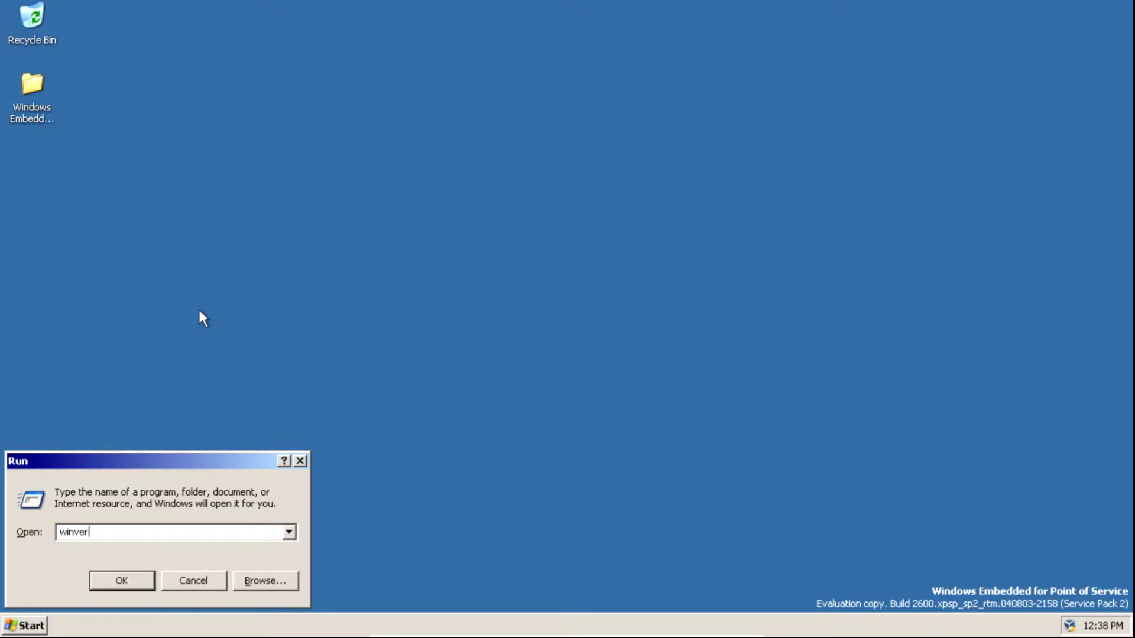
pyautogui.press('Return')
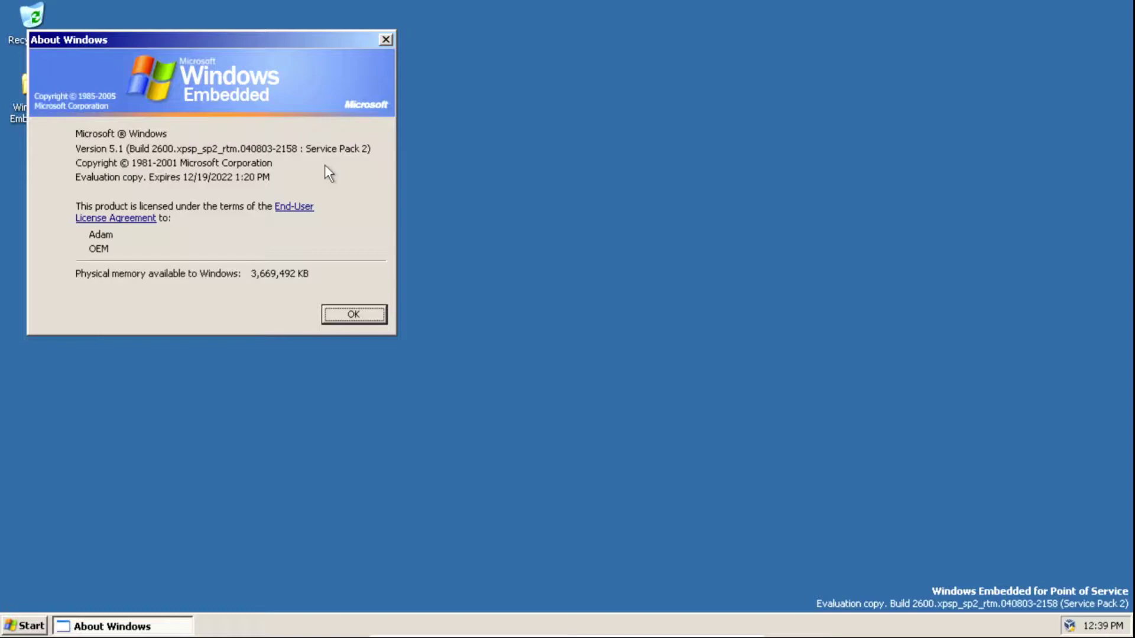
pyautogui.press('Return')
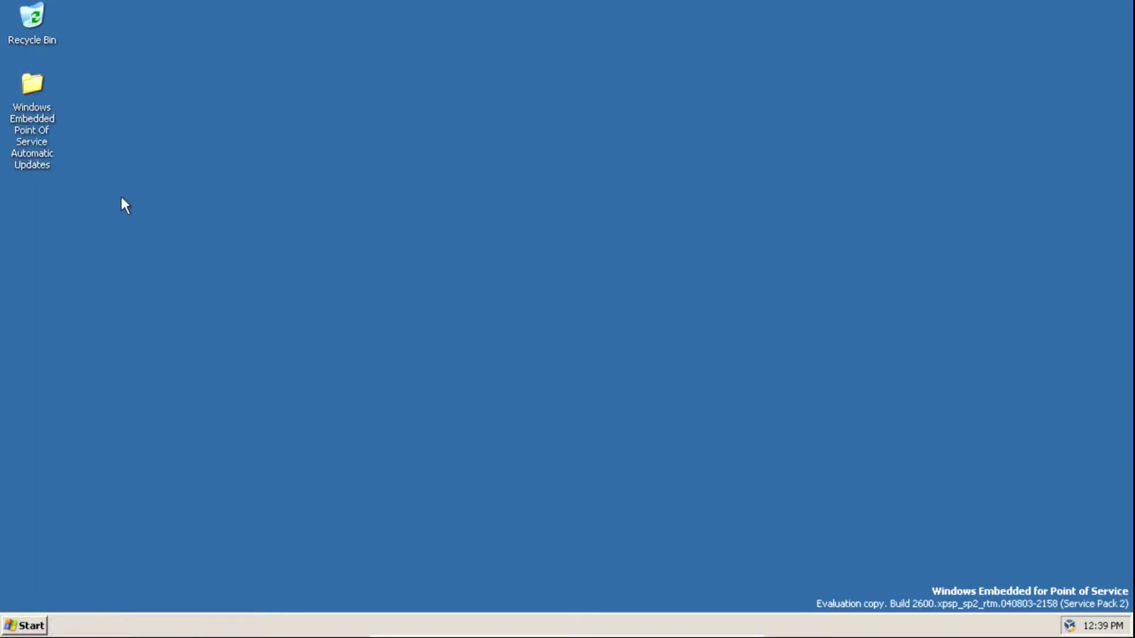
# - Run WindowsXP-KB958255-ENU from the 1. WEPOS Service Pack 3 folder, accept the license, install, and restart
pyautogui.doubleClick(29, 86)
pyautogui.doubleClick(320, 157)
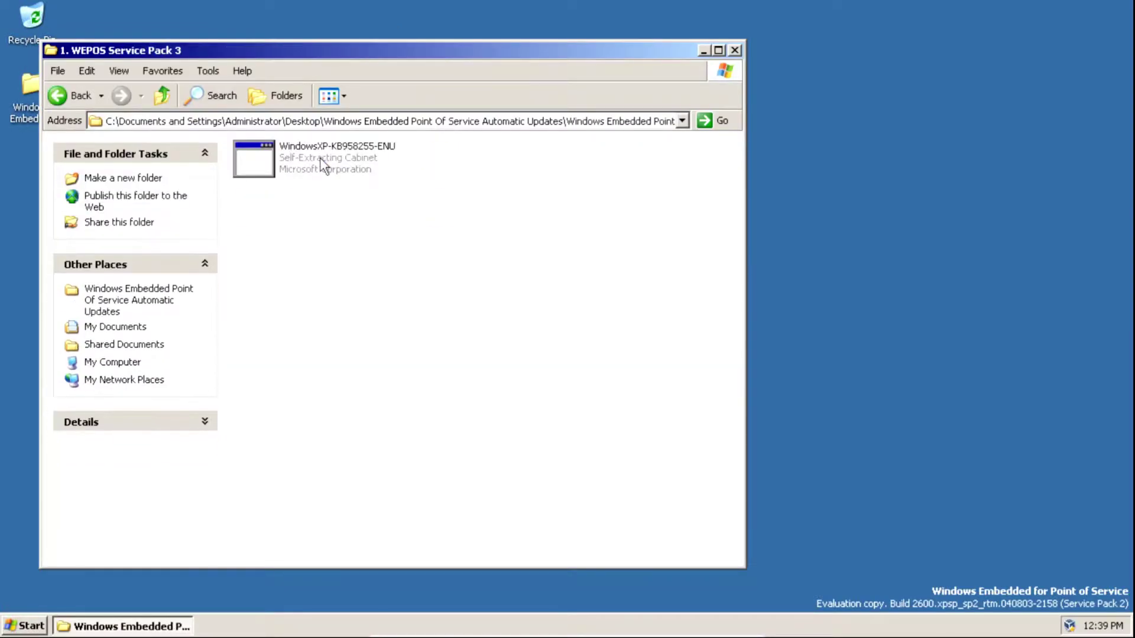
pyautogui.doubleClick(324, 157)
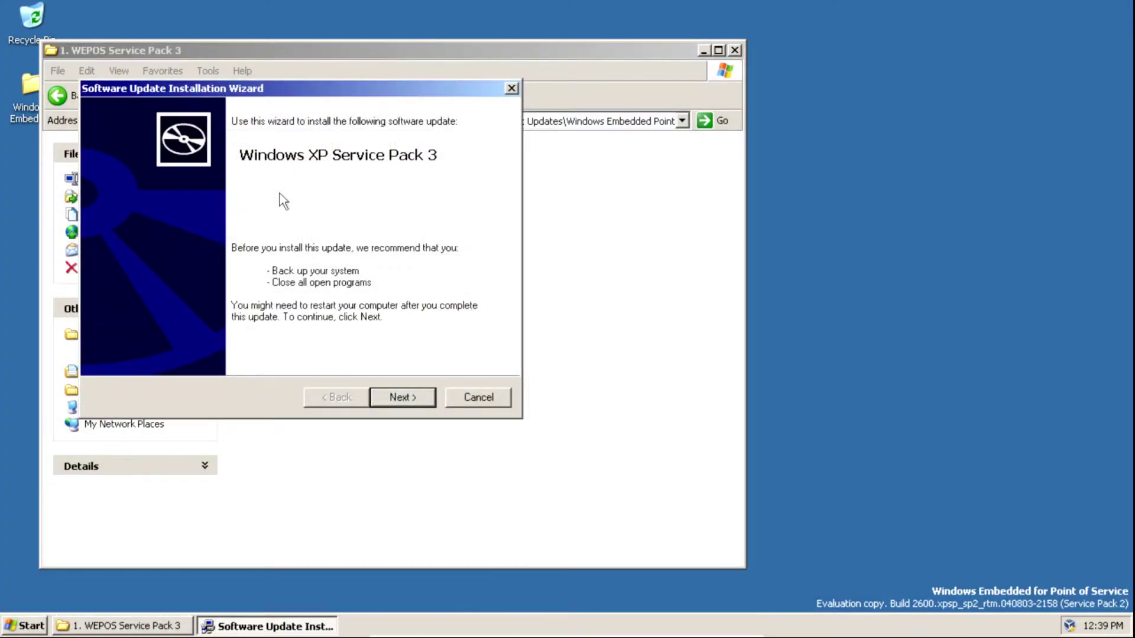
pyautogui.click(397, 394)
pyautogui.click(334, 347)
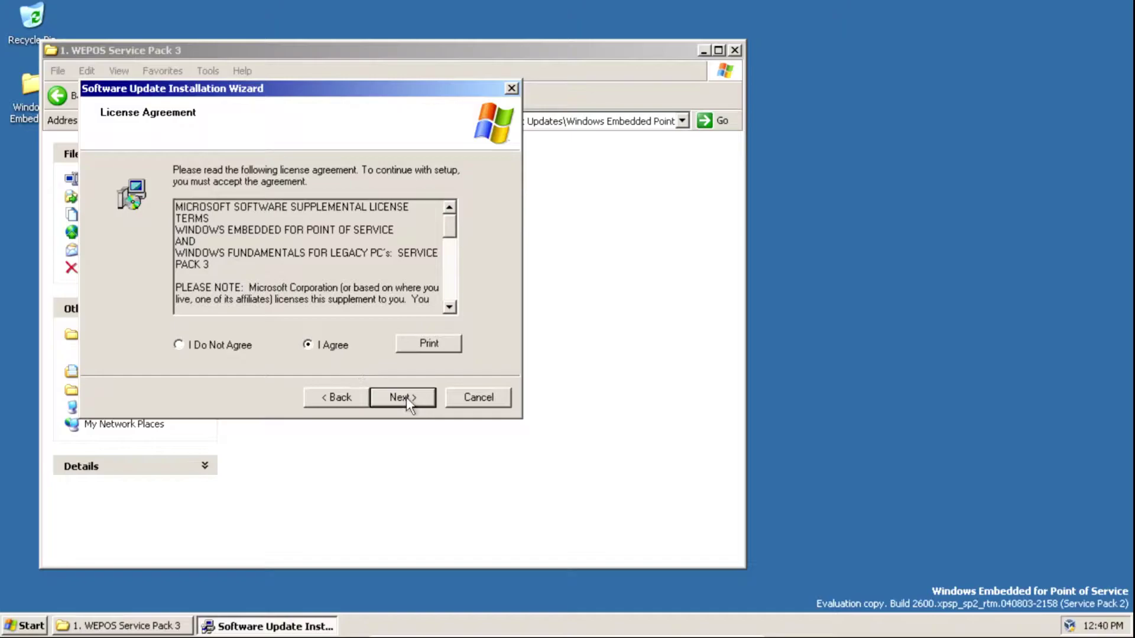
pyautogui.click(406, 397)
pyautogui.click(406, 397)
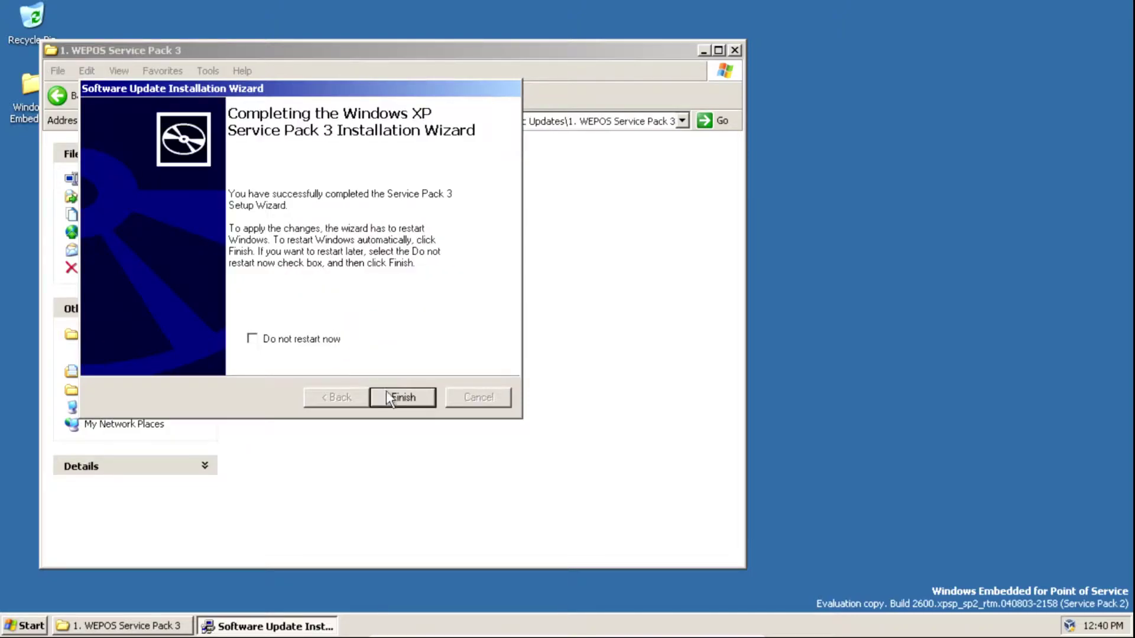
pyautogui.click(388, 396)
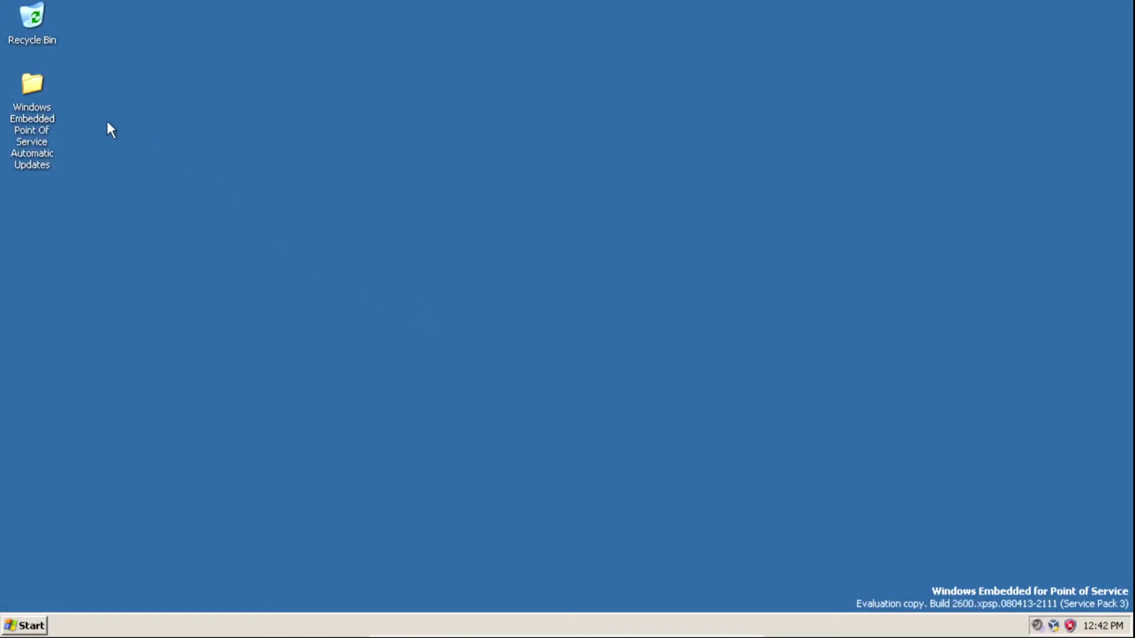
# - Run vcredist_x86 from the 2. Visual C++ 2012 Redistributable folder, accepting the license terms, and close setup
pyautogui.doubleClick(37, 86)
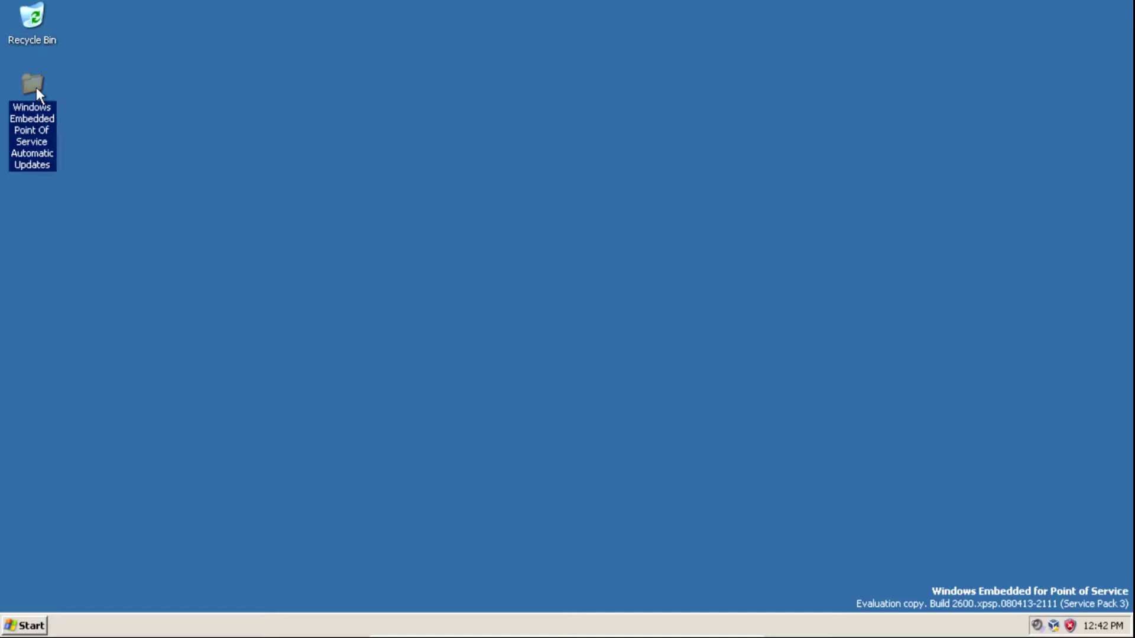
pyautogui.doubleClick(366, 179)
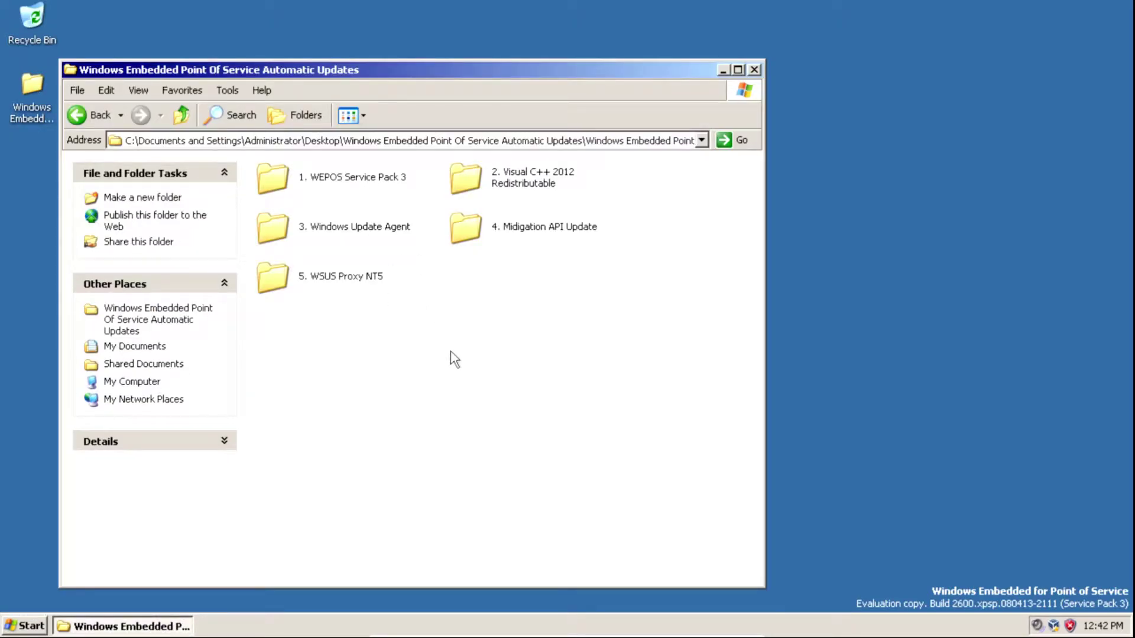
pyautogui.doubleClick(519, 178)
pyautogui.doubleClick(273, 177)
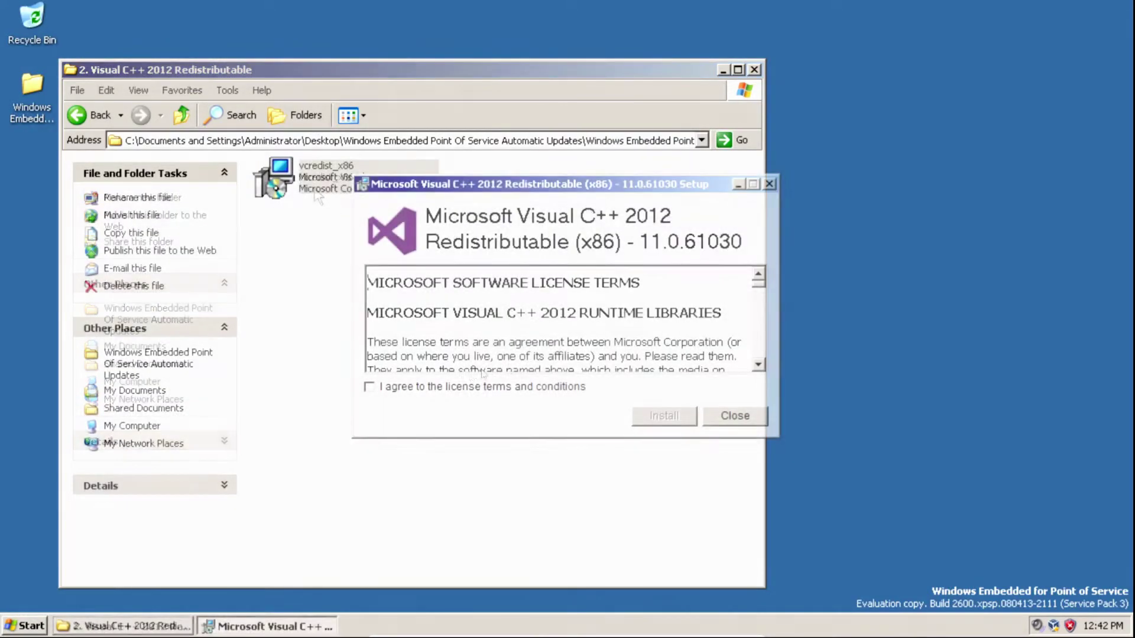
pyautogui.click(405, 387)
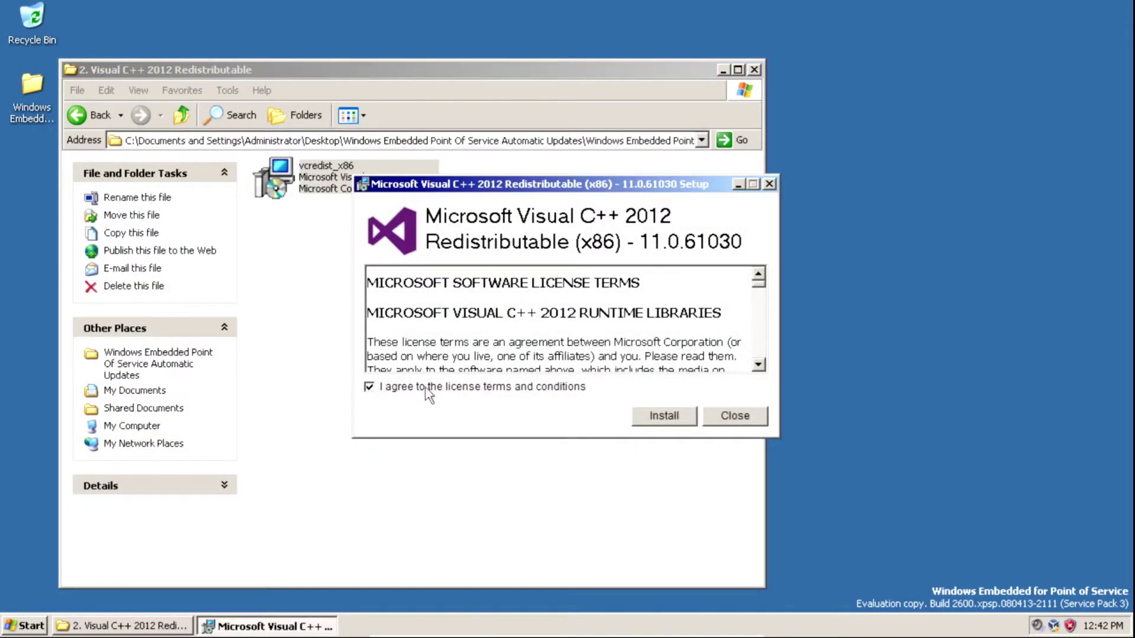
pyautogui.click(658, 415)
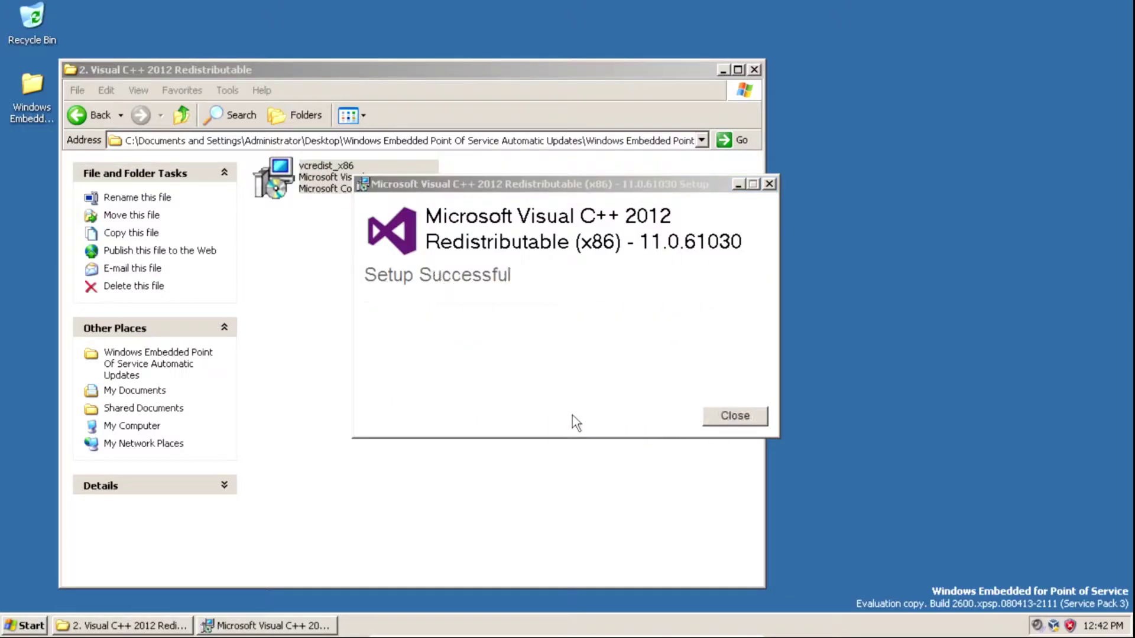
pyautogui.click(730, 417)
# - Run windowsupdateagent30-x86 from 3. Windows Update Agent, accept the license, install, and return to the folder list
pyautogui.press('BackSpace')
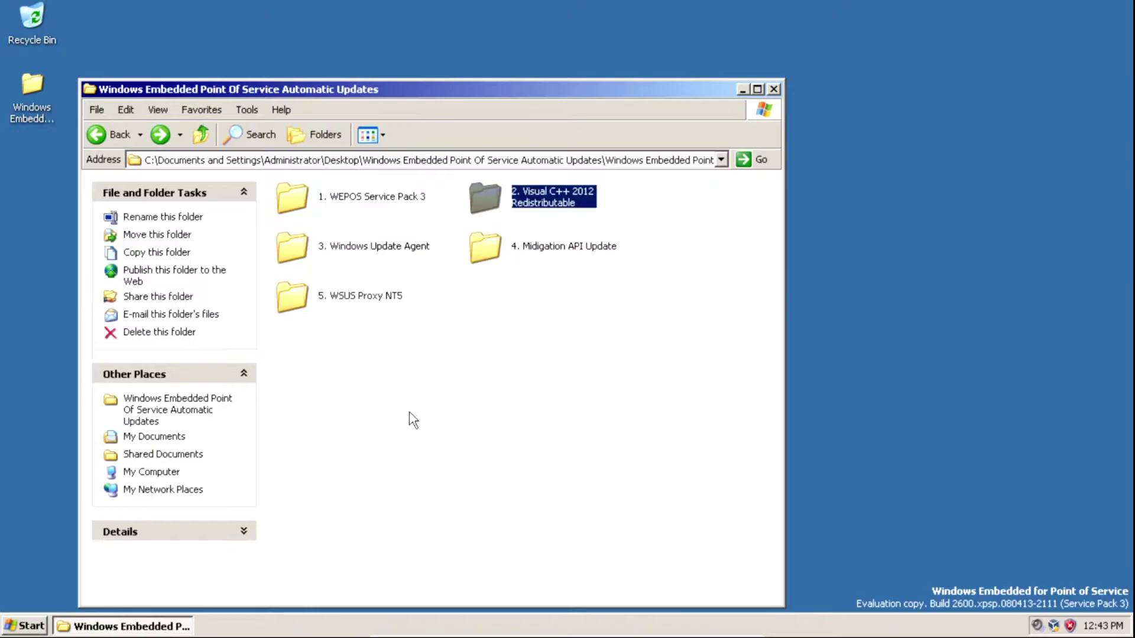
pyautogui.doubleClick(369, 247)
pyautogui.doubleClick(363, 208)
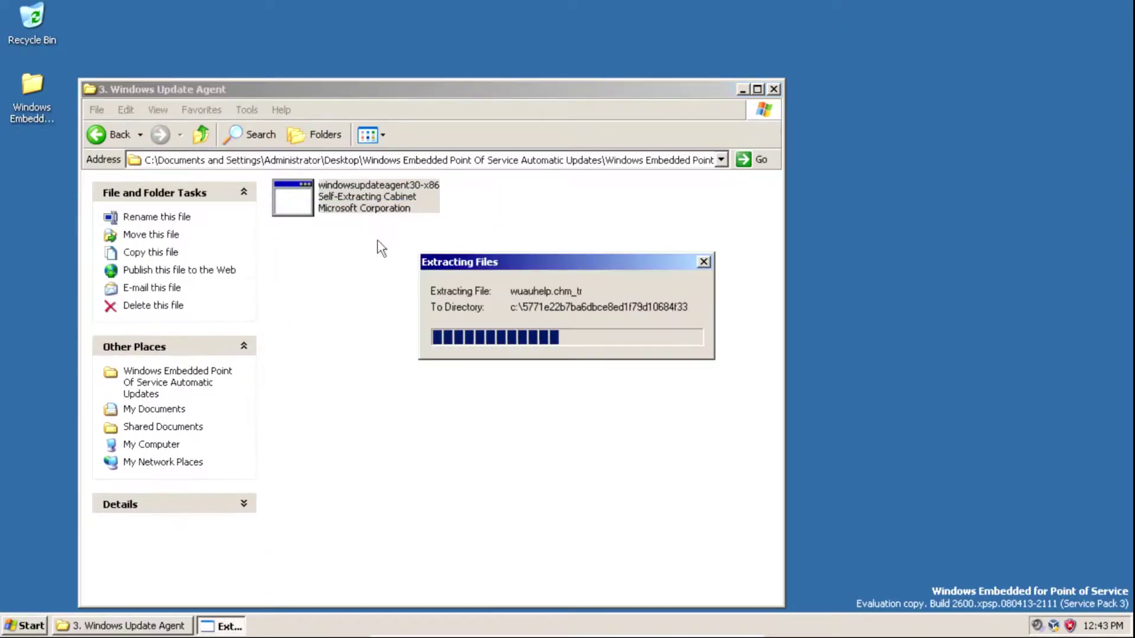
pyautogui.click(449, 455)
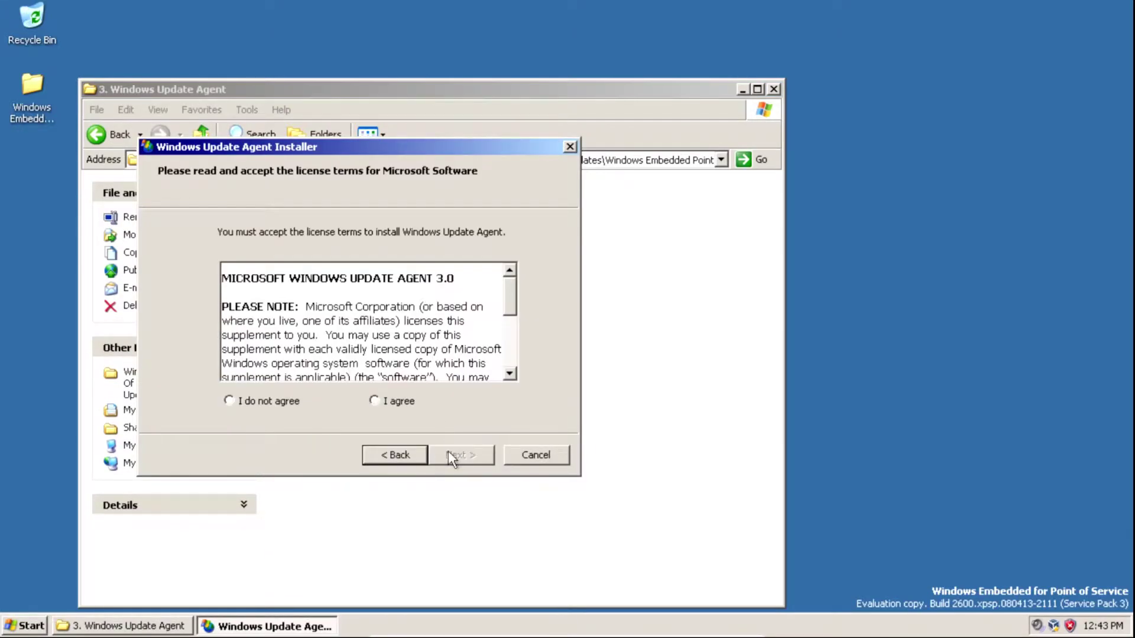
pyautogui.click(376, 401)
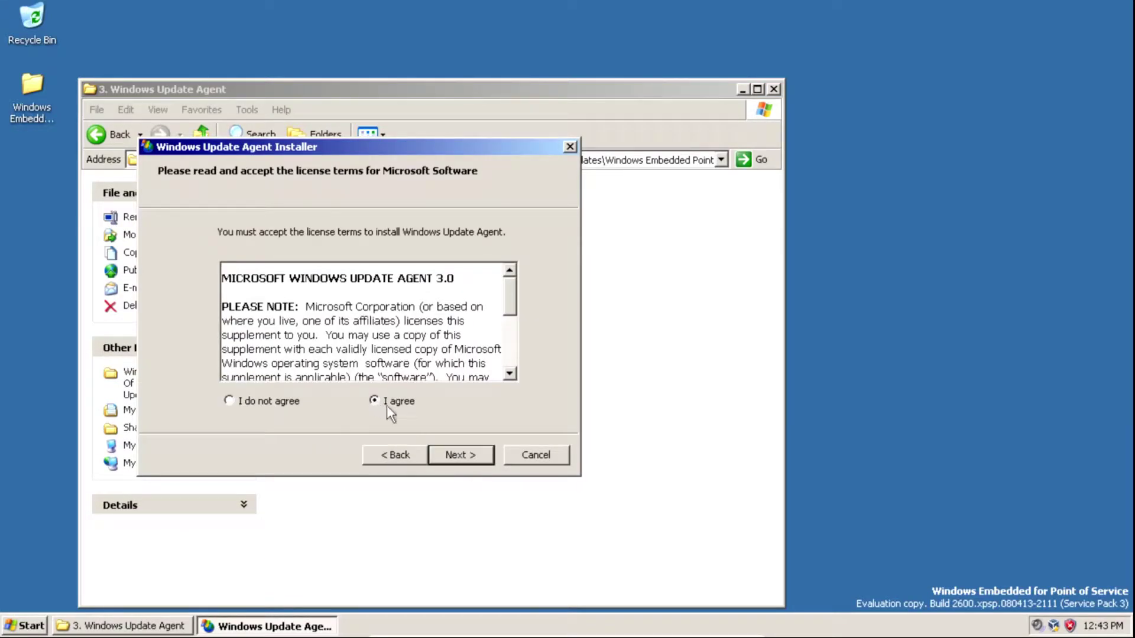
pyautogui.click(458, 459)
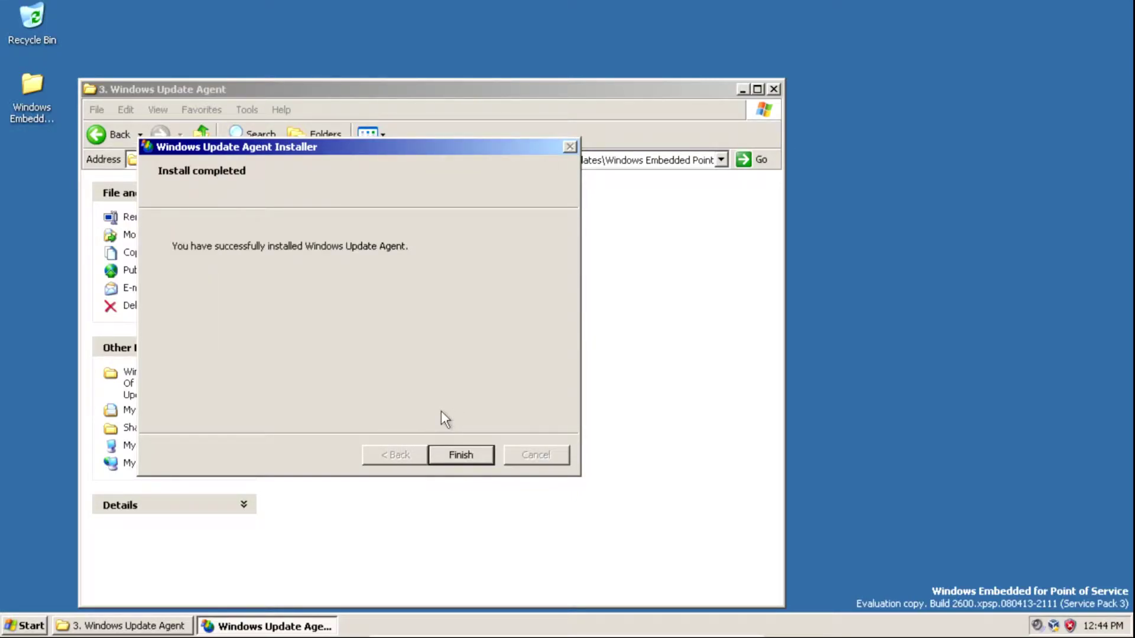
pyautogui.click(459, 455)
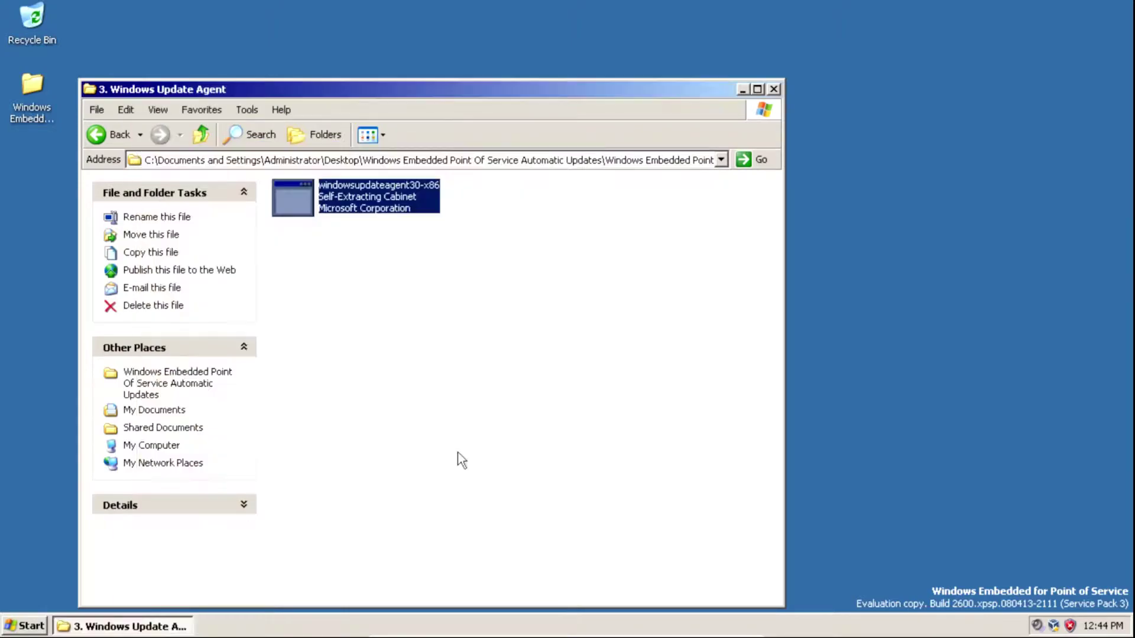
pyautogui.hotkey('alt', 'Left')
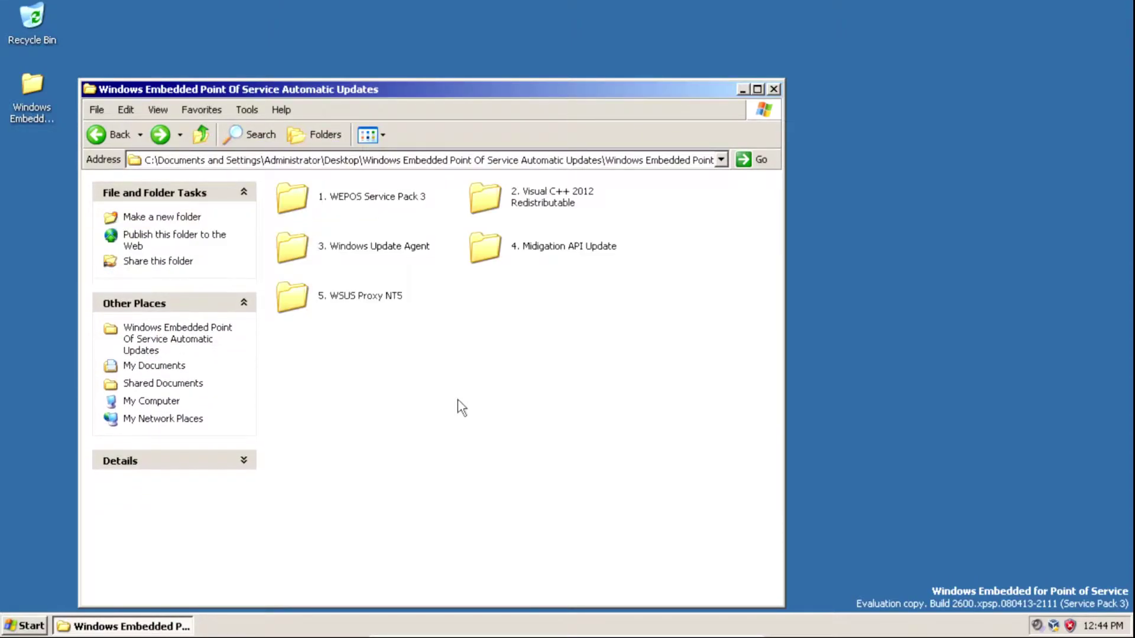
# - Run the idndl.x86 installer, accept its license agreement, and complete the IDN Mitigation APIs install
pyautogui.doubleClick(537, 264)
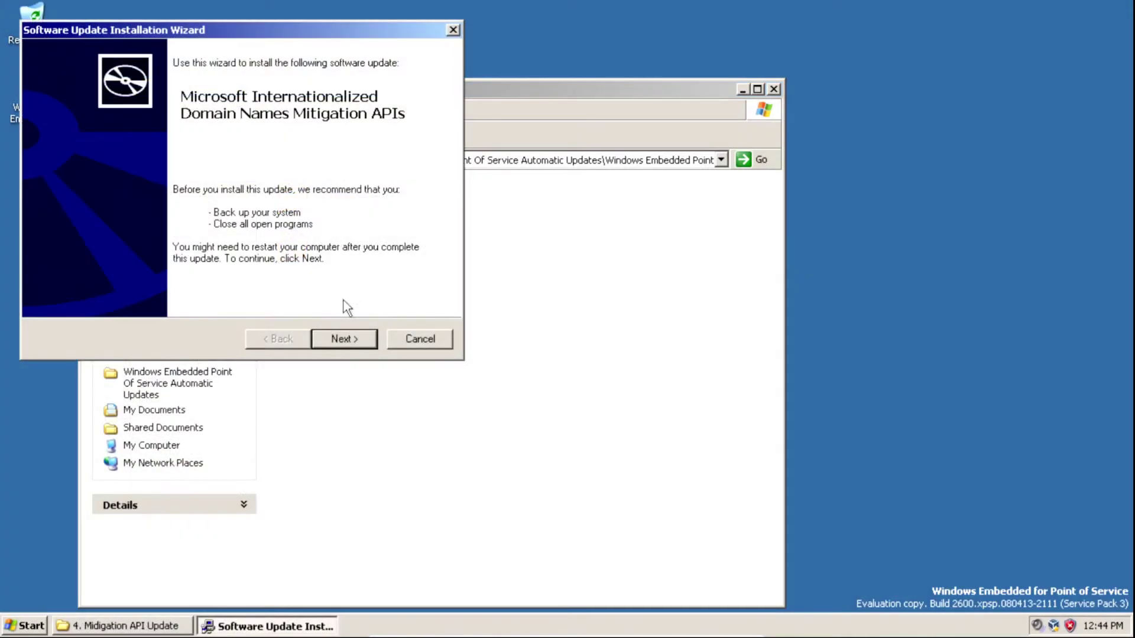
pyautogui.click(340, 341)
pyautogui.click(250, 286)
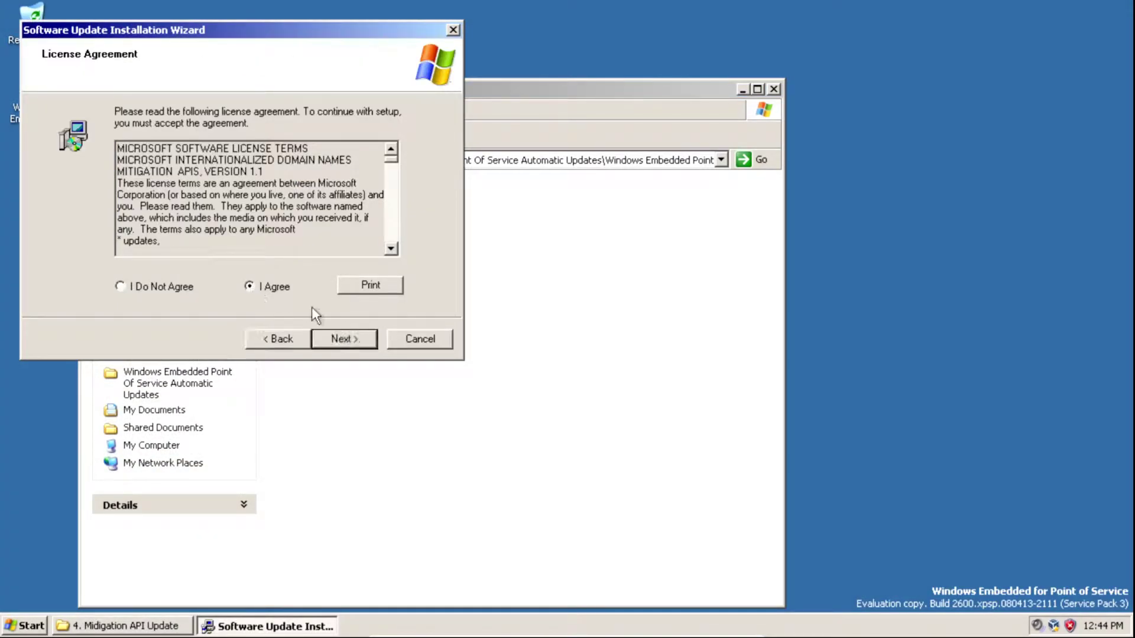
pyautogui.click(342, 339)
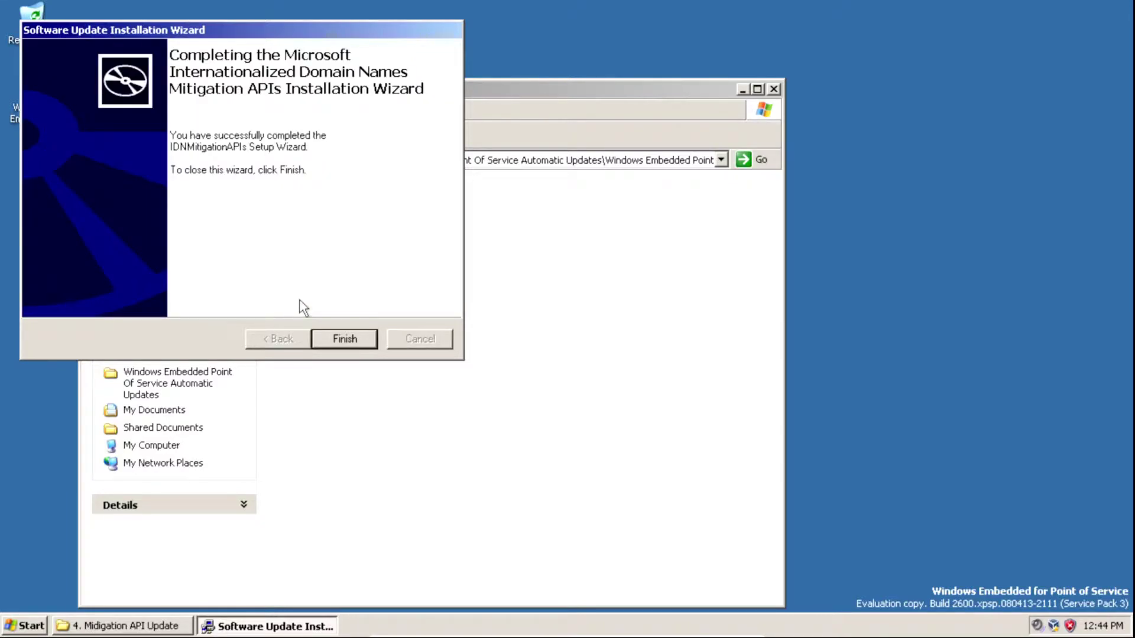
pyautogui.click(343, 339)
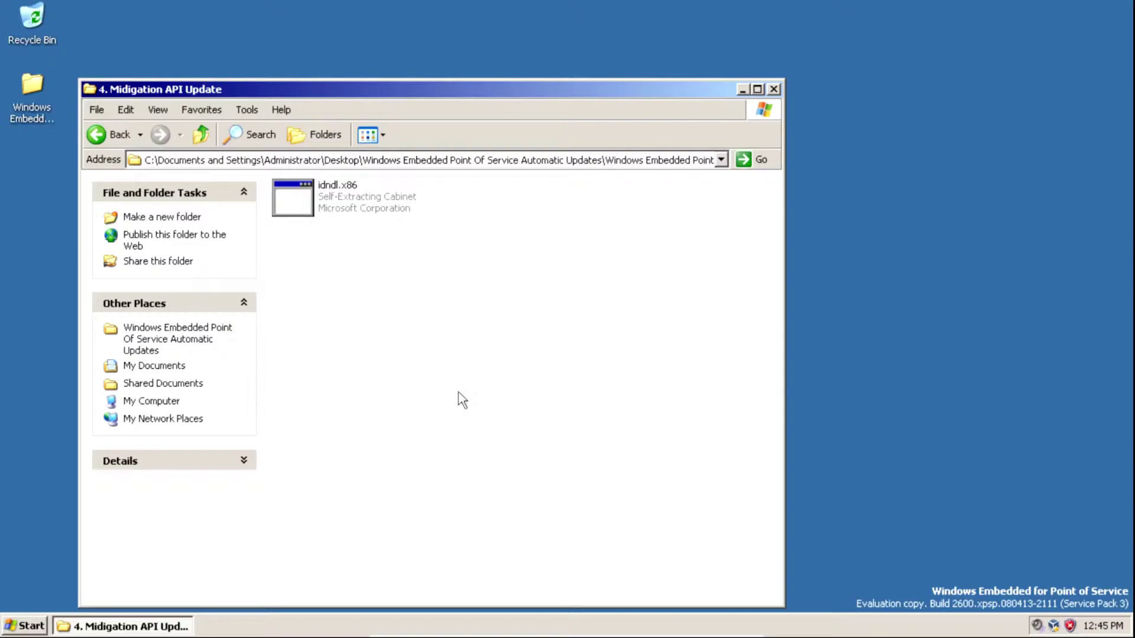
# - Set Automatic Updates to 'Notify me but don't automatically download' via Security Center, then close Security Center and Control Panel
pyautogui.click(20, 629)
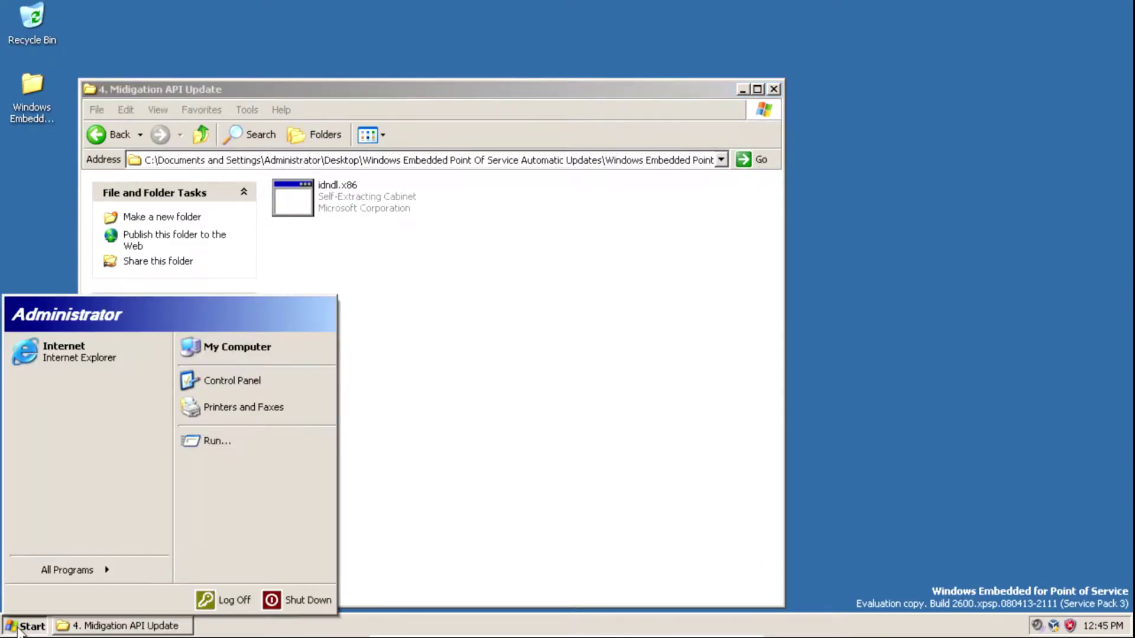
pyautogui.click(233, 381)
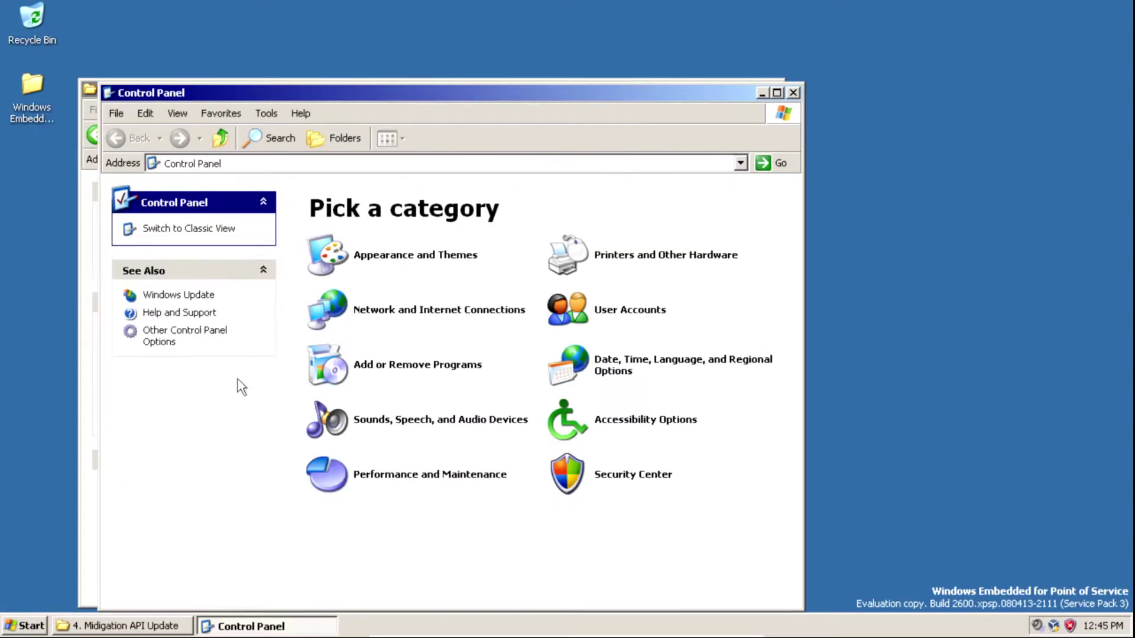
pyautogui.click(643, 493)
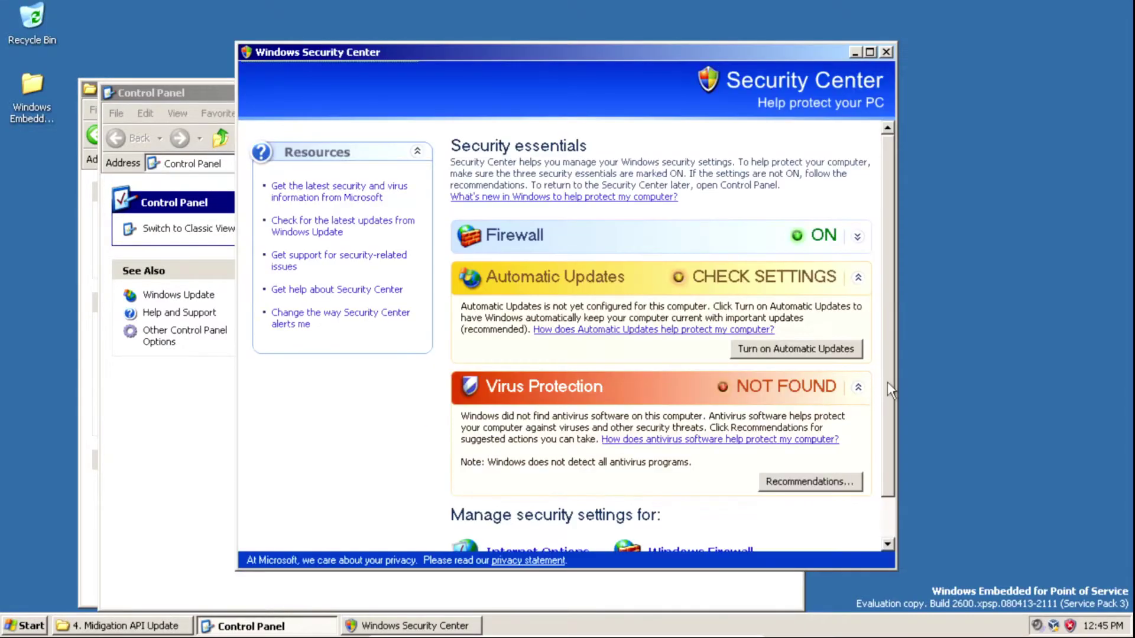
pyautogui.moveTo(888, 382); pyautogui.dragTo(893, 433)
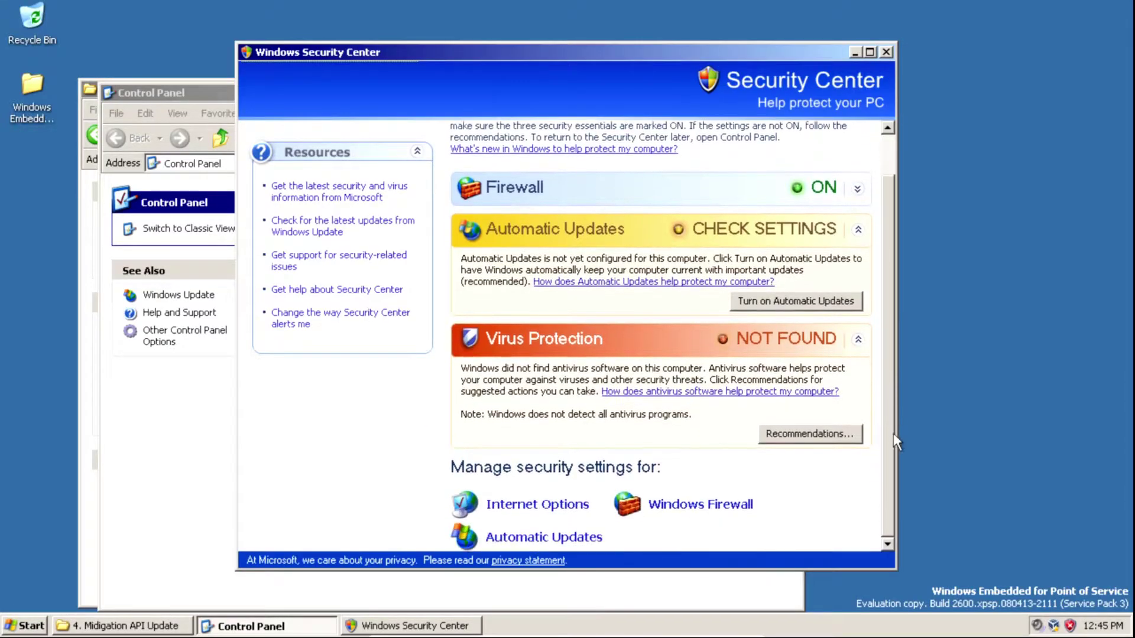
pyautogui.click(520, 536)
pyautogui.click(47, 269)
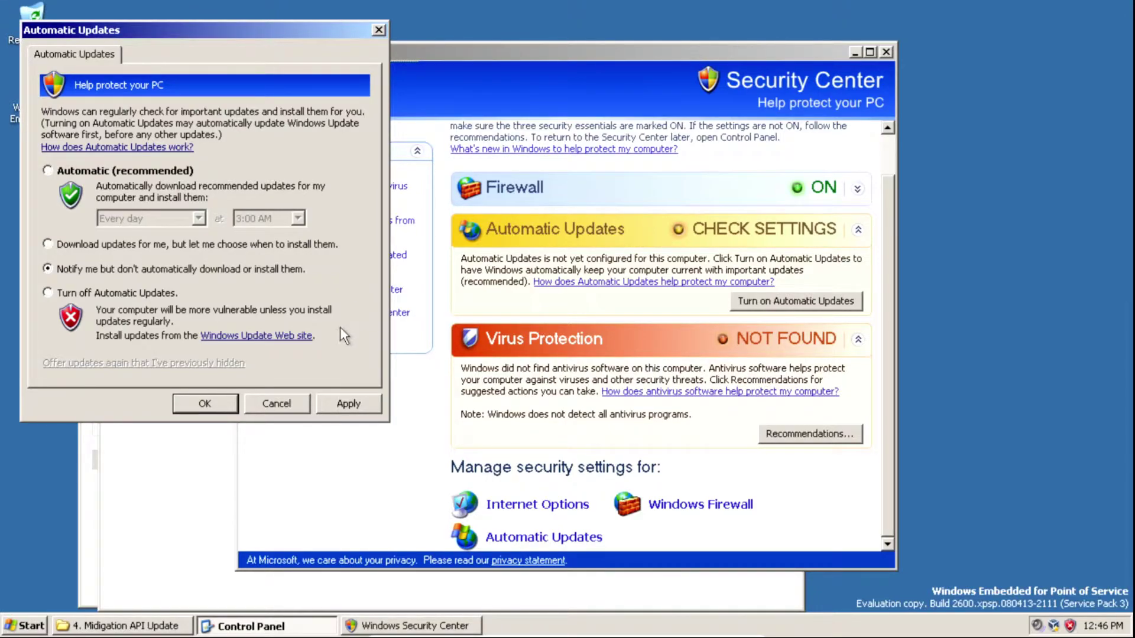
pyautogui.click(351, 404)
pyautogui.click(208, 404)
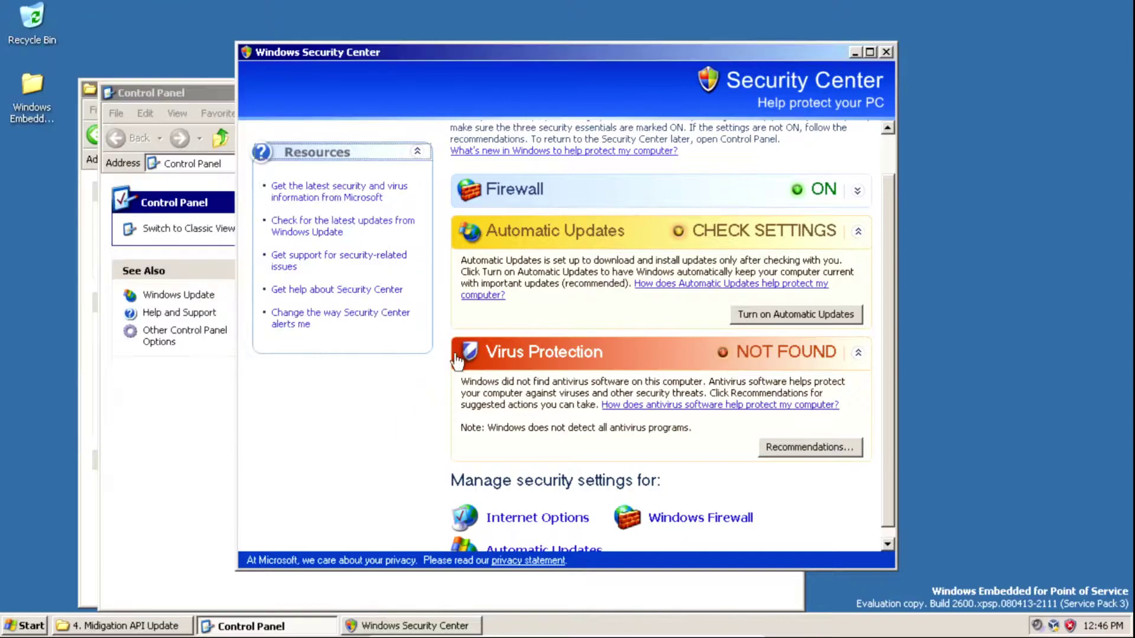
pyautogui.click(886, 52)
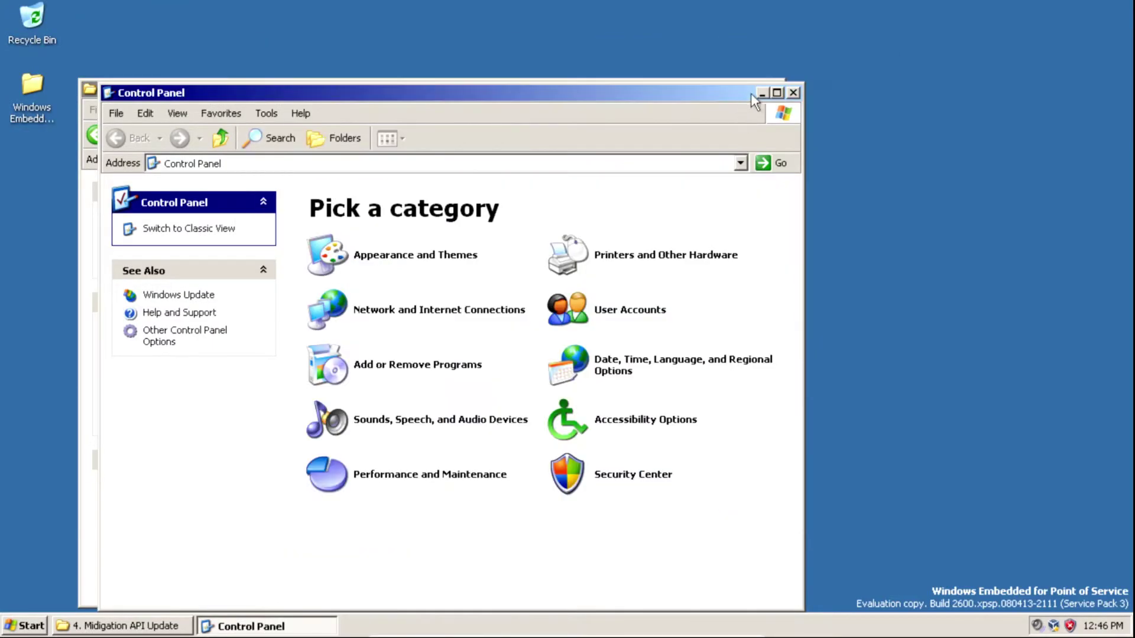
pyautogui.click(793, 93)
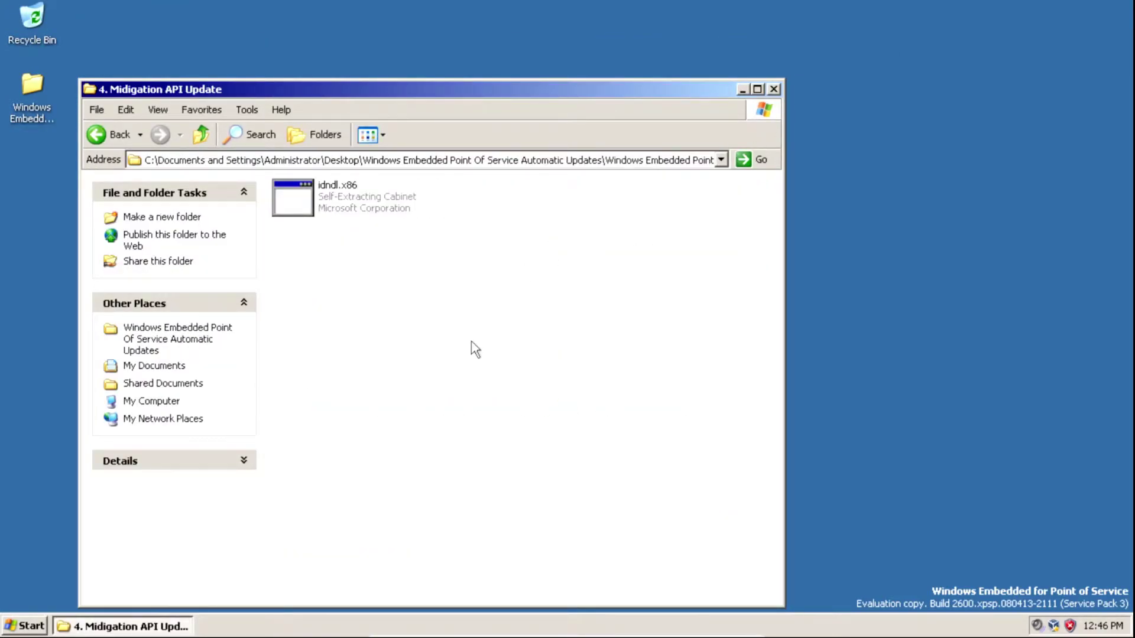
# - Run Add_wsus from the WSUS_Proxy_NT5 folder, then start Run_wsus and unblock the PHP server in the firewall
pyautogui.hotkey('alt', 'Left')
pyautogui.click(359, 299)
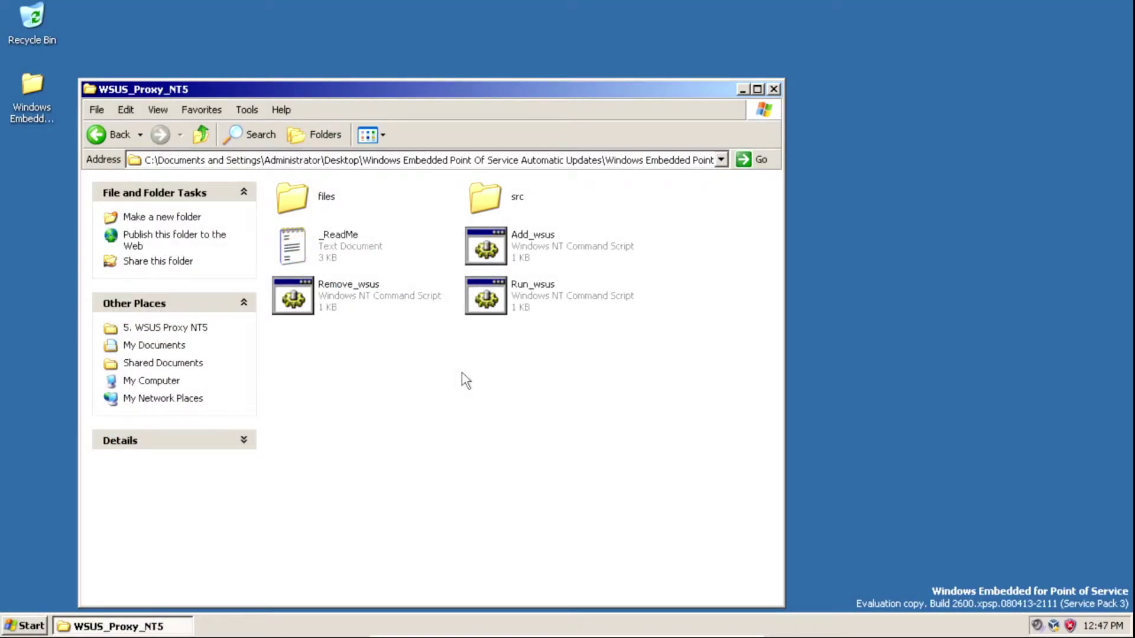
pyautogui.doubleClick(503, 252)
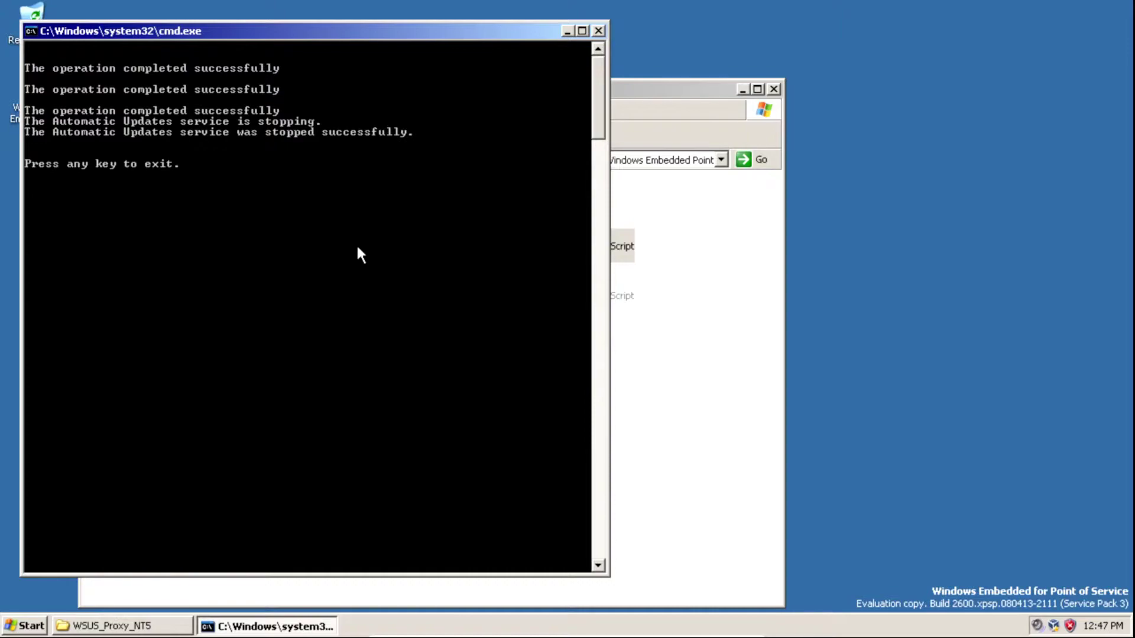
pyautogui.press('Return')
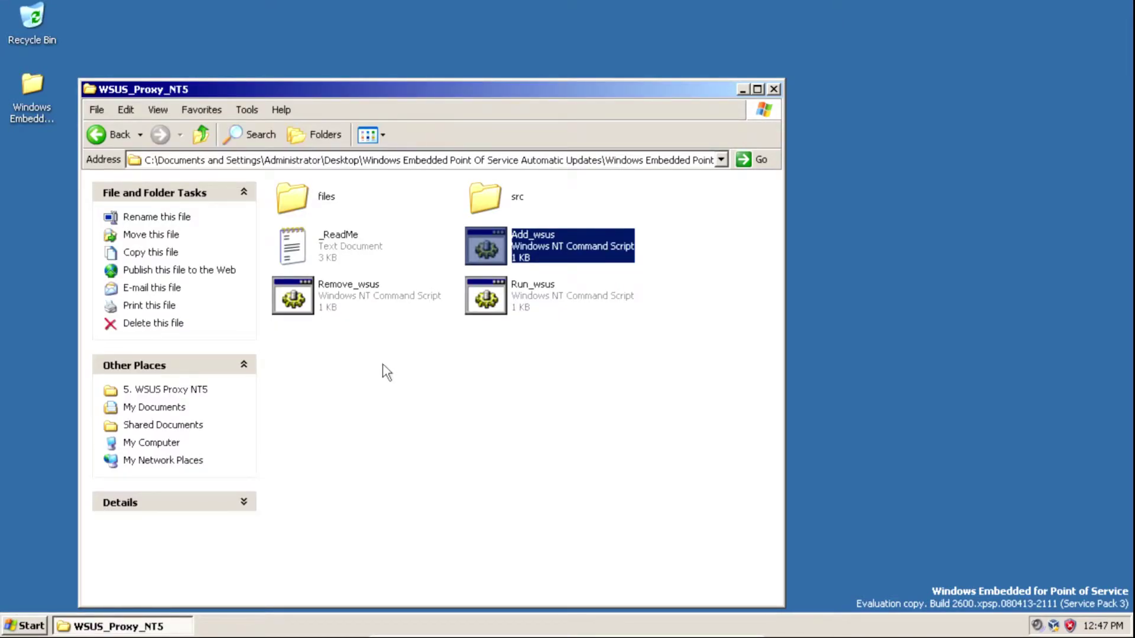
pyautogui.doubleClick(511, 291)
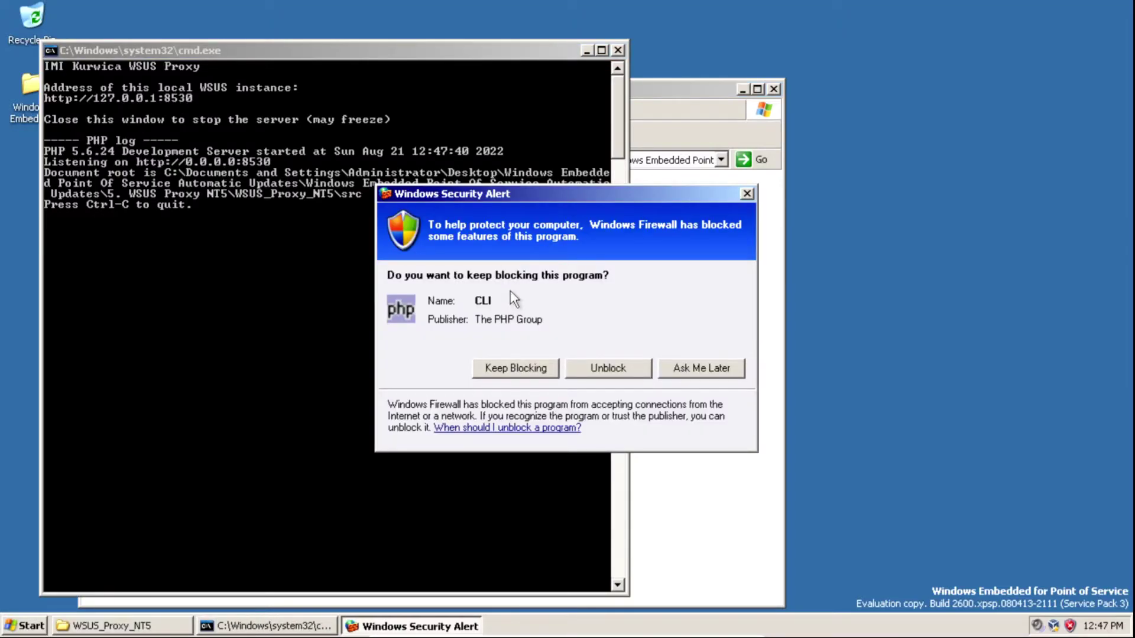
pyautogui.click(608, 368)
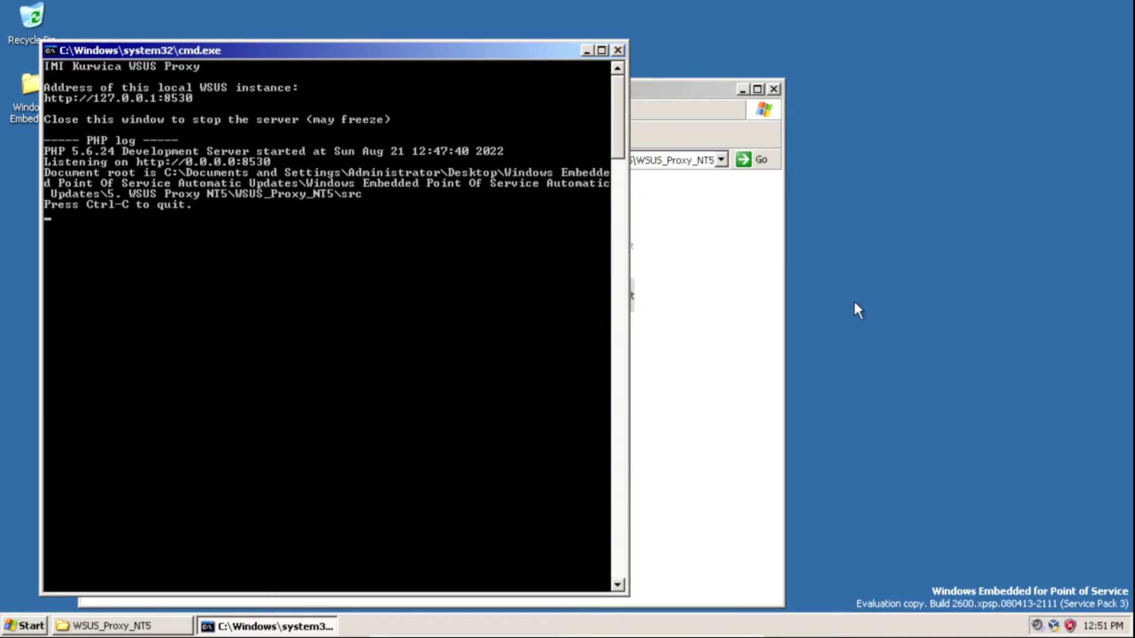
# - Run 'wuauclt /detectnow' from the Run dialog
pyautogui.press('super+r')
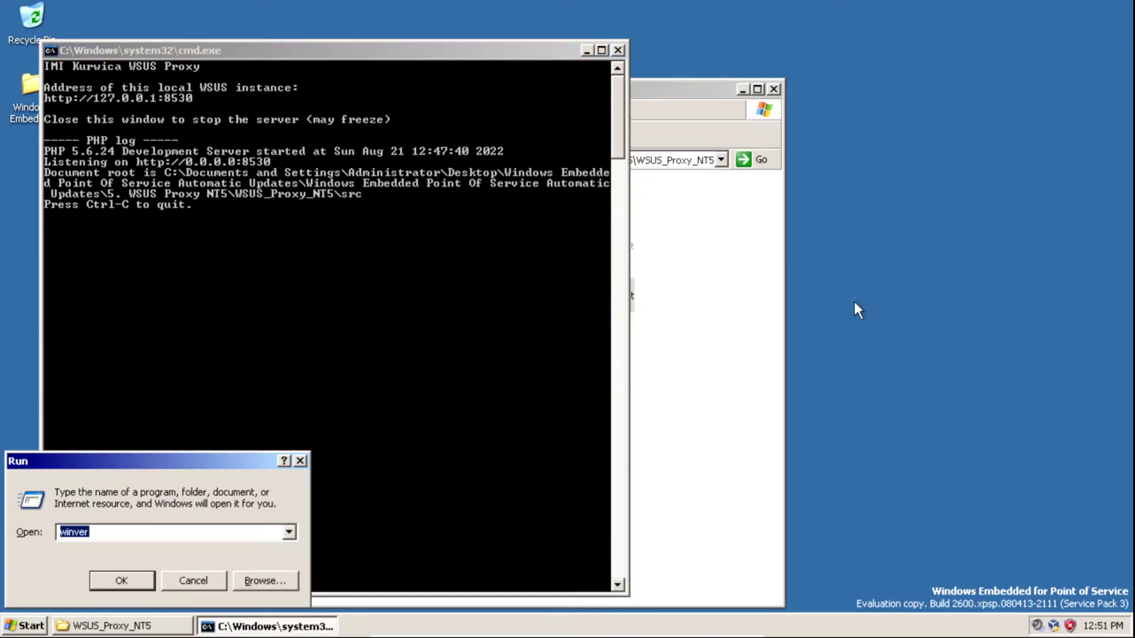
pyautogui.write('wua')
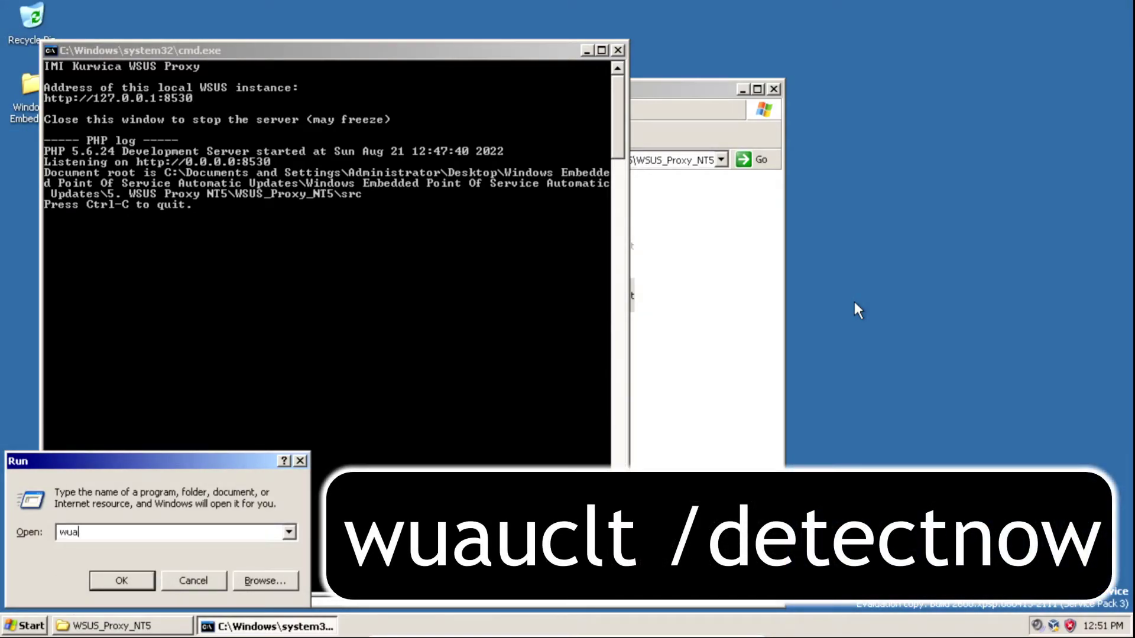
pyautogui.write('uclt /detectnow')
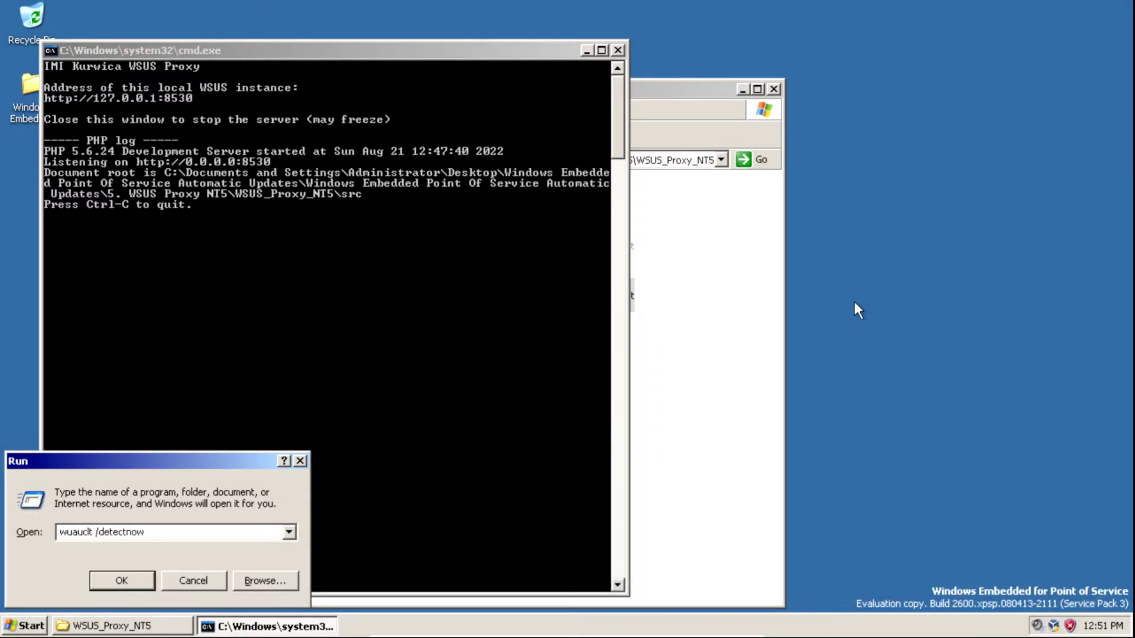
pyautogui.press('Return')
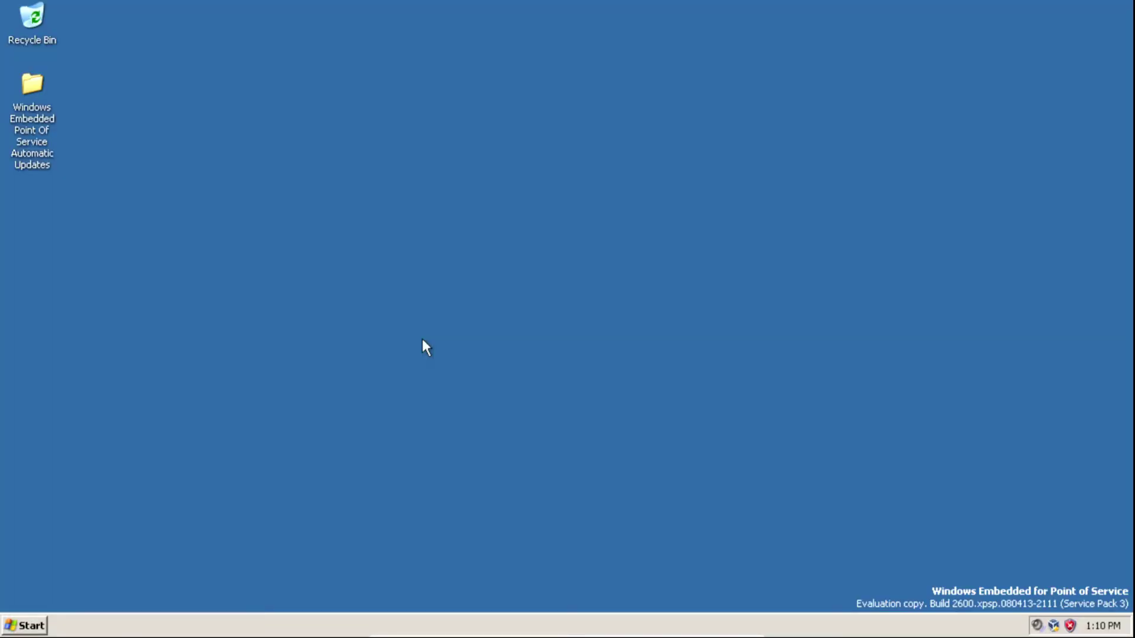
# - Install the KB898461 package from 5. KB898461 Update (Optional), accepting the license, then go back up
pyautogui.doubleClick(35, 83)
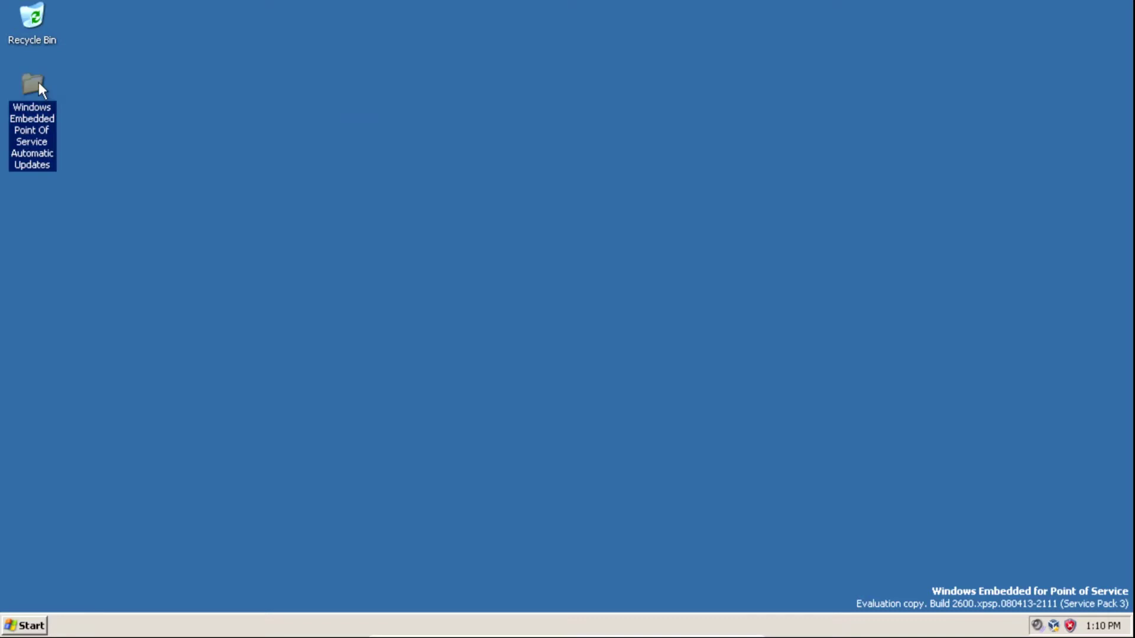
pyautogui.doubleClick(375, 208)
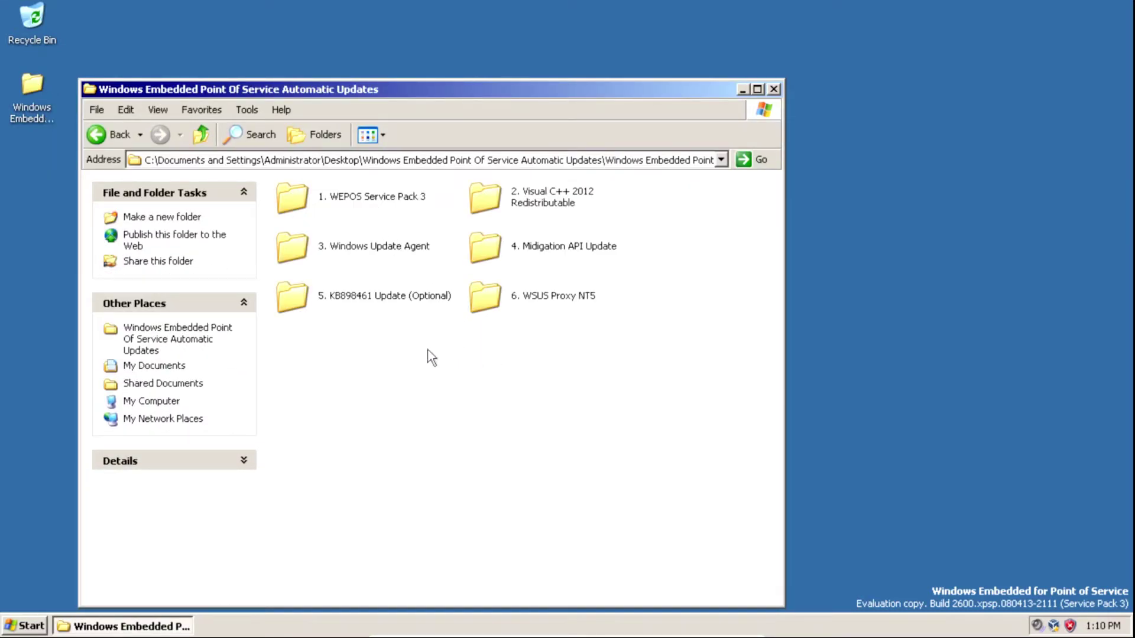
pyautogui.doubleClick(381, 301)
pyautogui.doubleClick(378, 204)
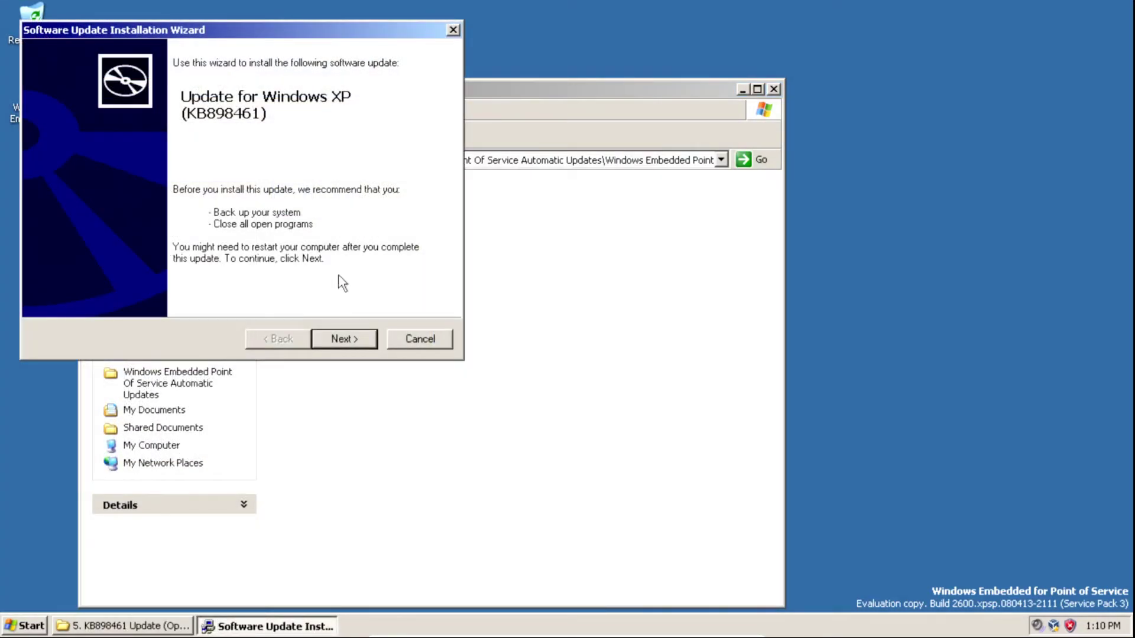
pyautogui.click(341, 336)
pyautogui.click(284, 290)
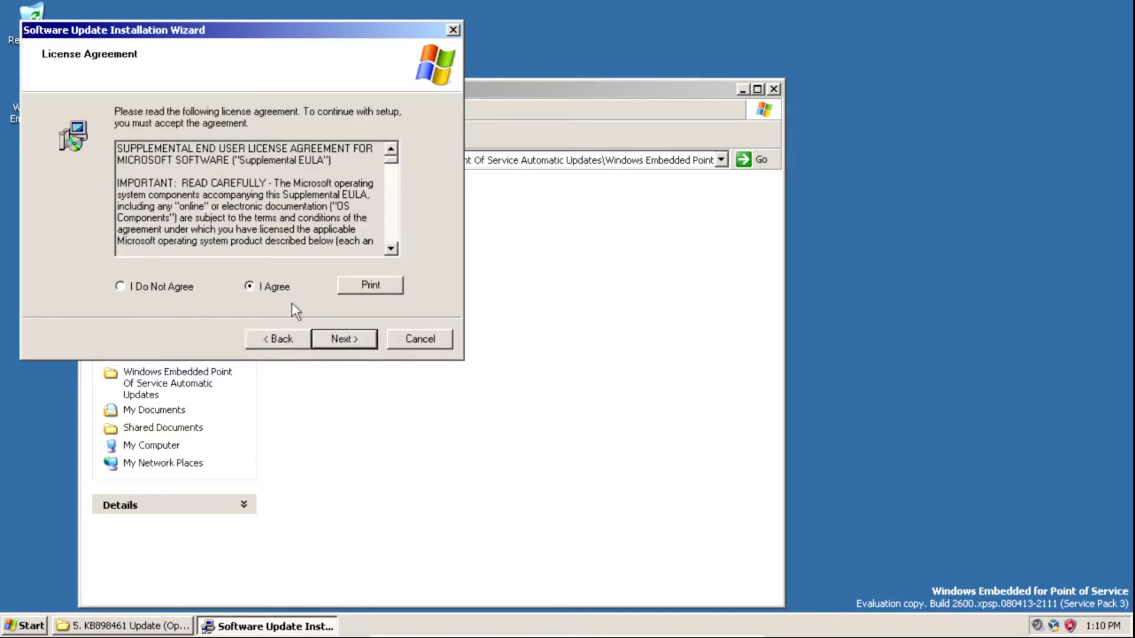
pyautogui.click(346, 340)
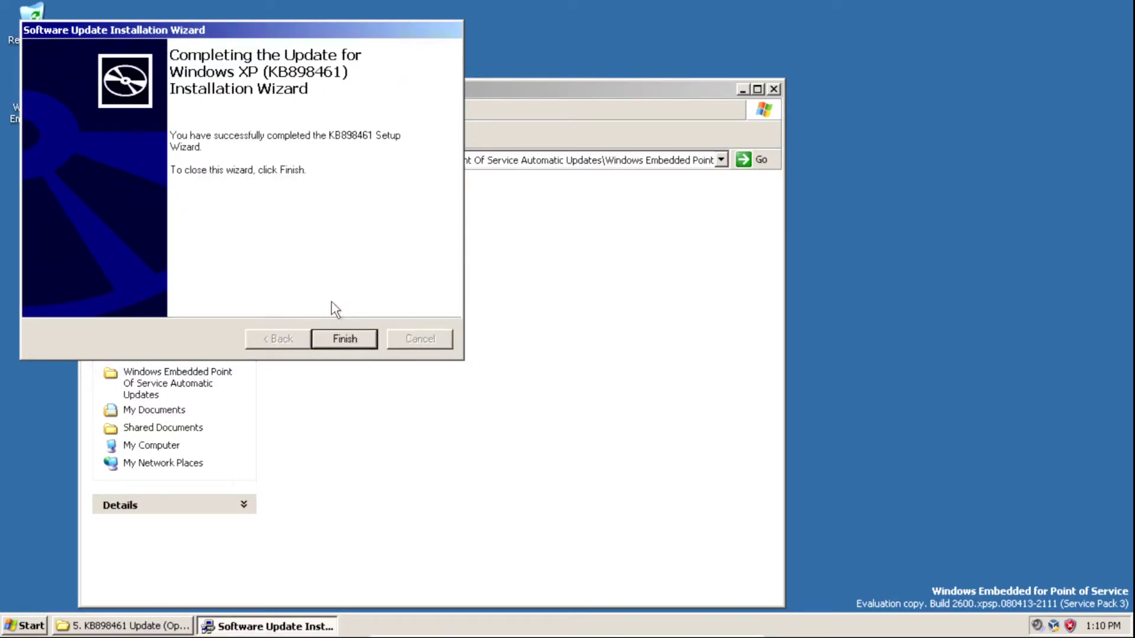
pyautogui.click(345, 340)
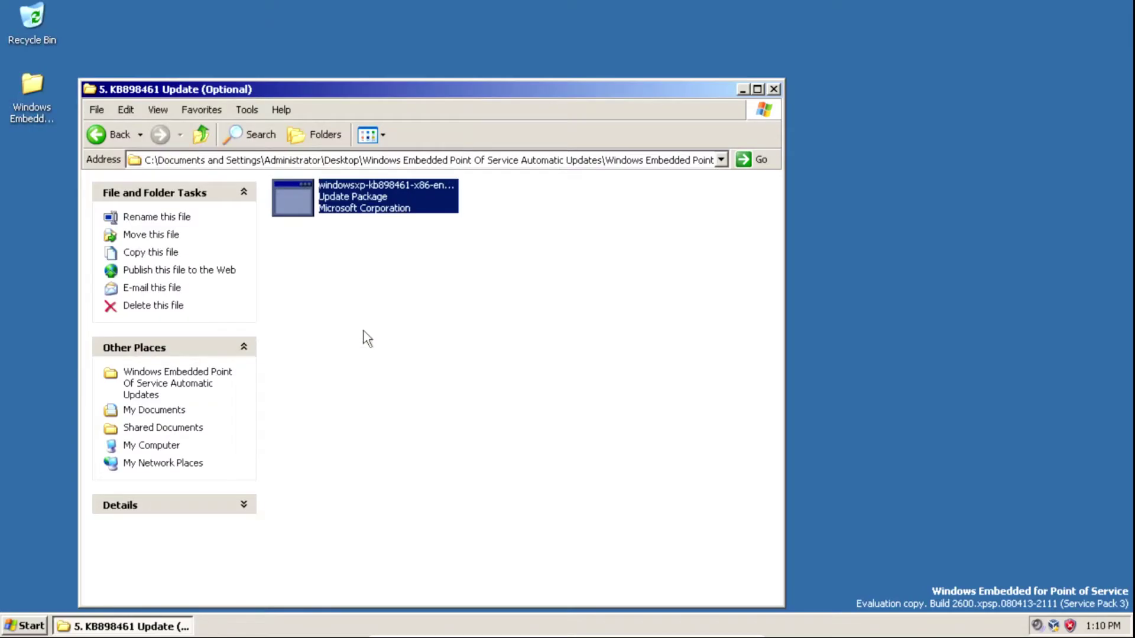
pyautogui.click(400, 383)
pyautogui.press('BackSpace')
# - Start Run_wsus from the 6. WSUS Proxy NT5 > WSUS_Proxy_NT5 folder
pyautogui.click(570, 303)
pyautogui.doubleClick(561, 299)
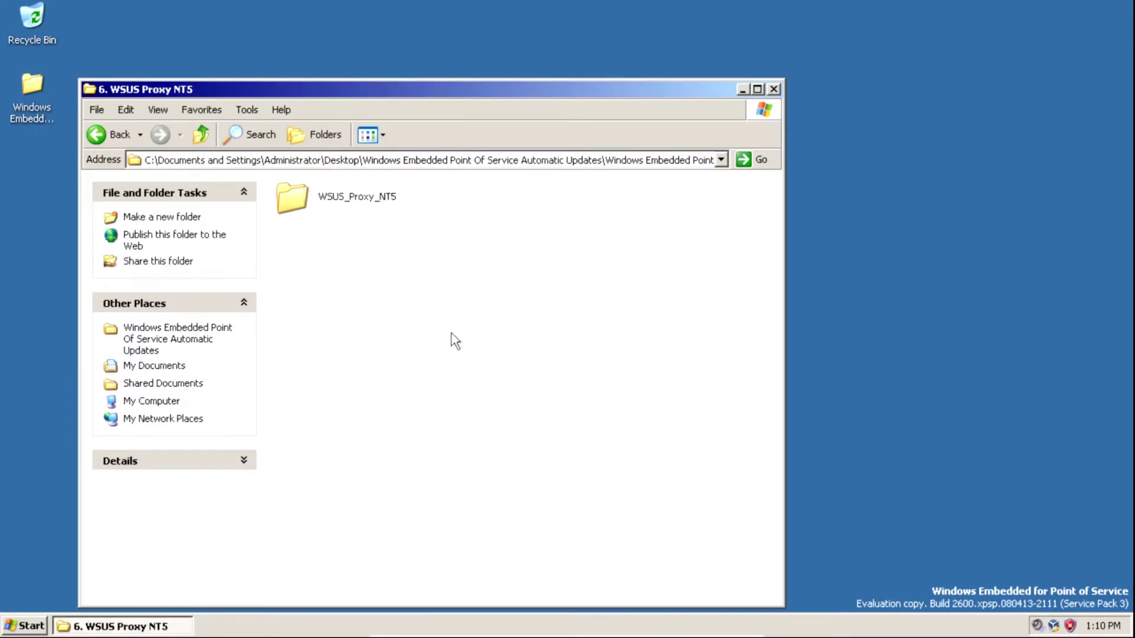
pyautogui.doubleClick(372, 208)
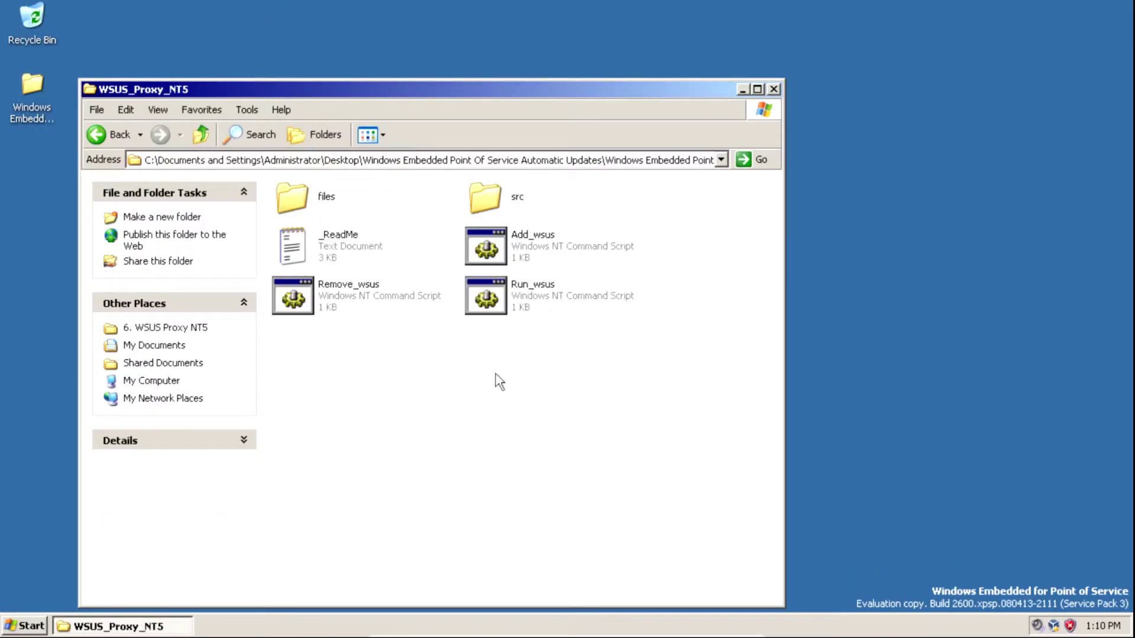
pyautogui.doubleClick(497, 306)
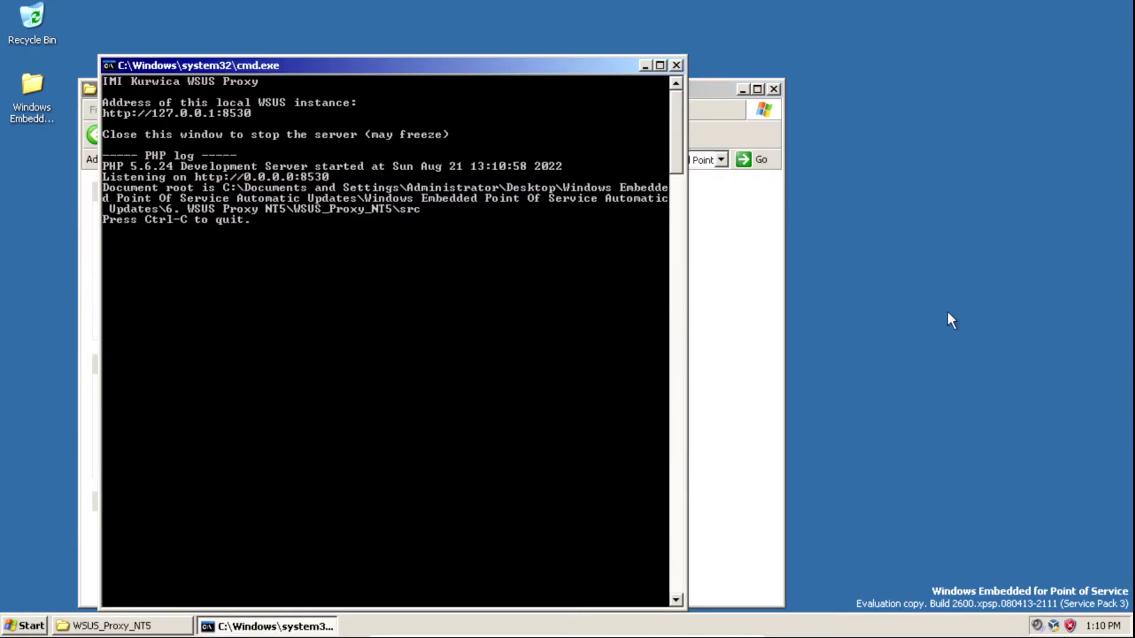
# - Rerun the previous 'wuauclt /detectnow' command from the Run dialog
pyautogui.press('super+r')
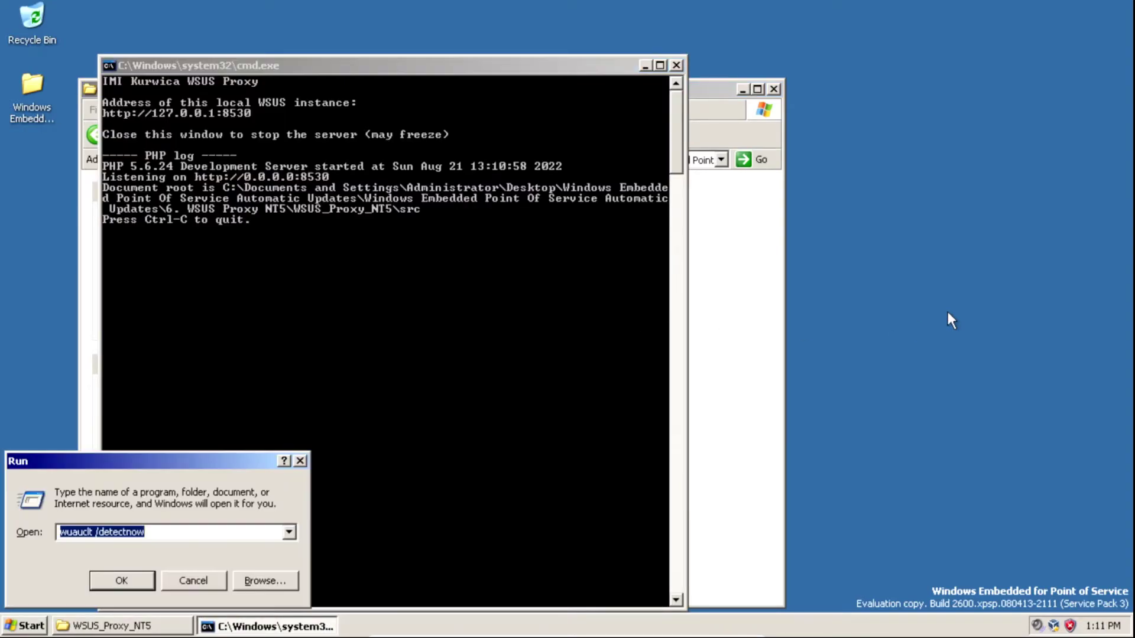
pyautogui.press('End')
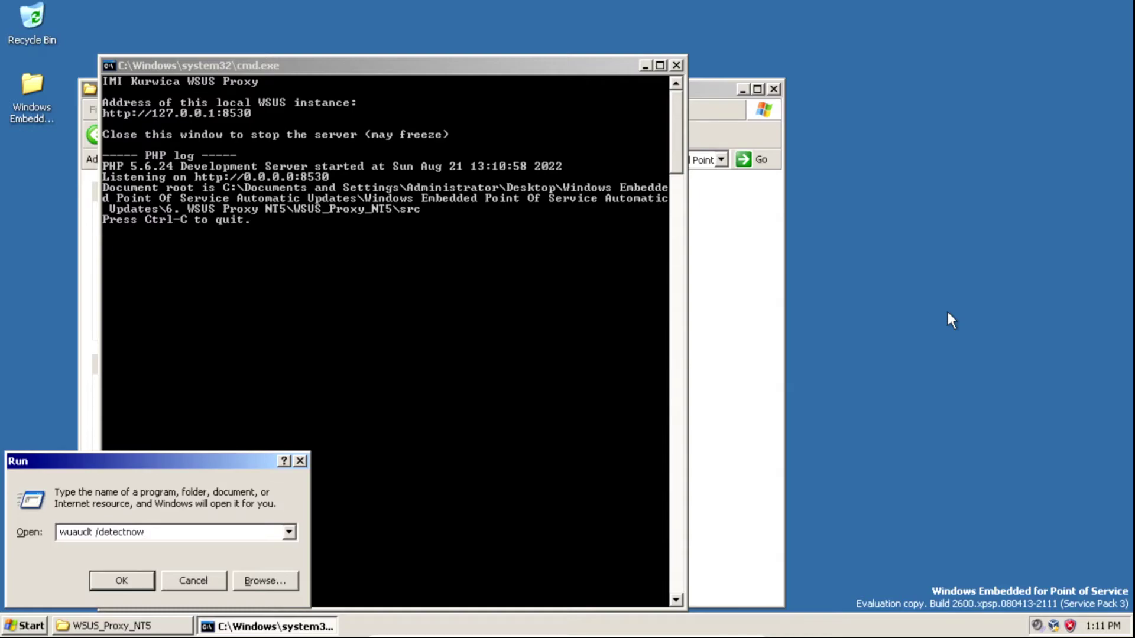
pyautogui.press('Return')
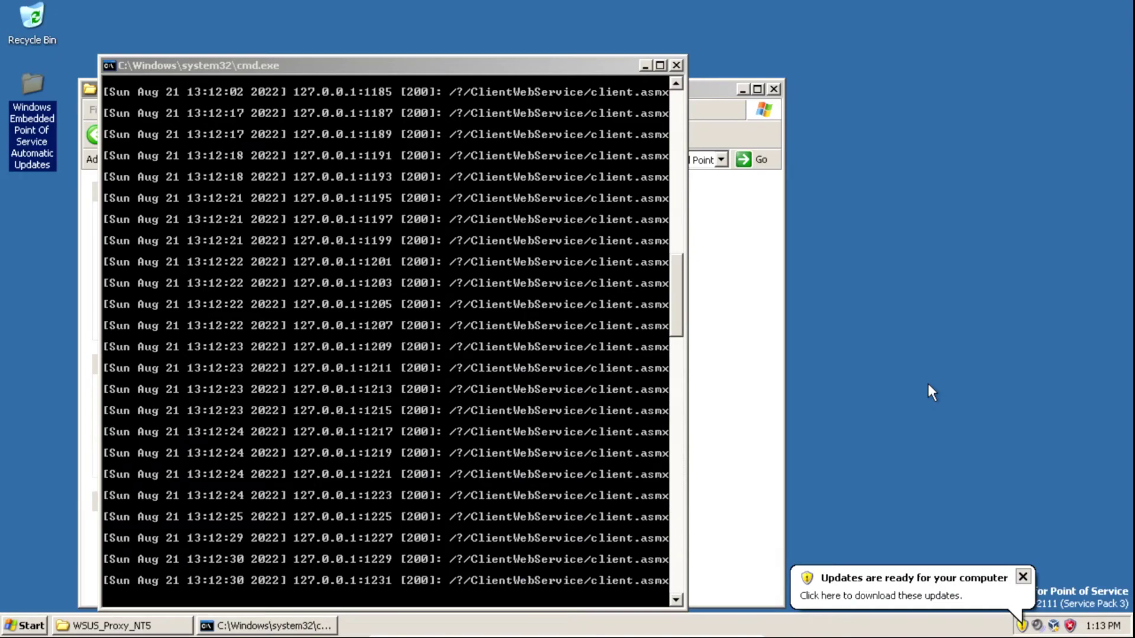
# - Open the ready-updates list from the notification balloon and download all offered updates
pyautogui.click(1021, 625)
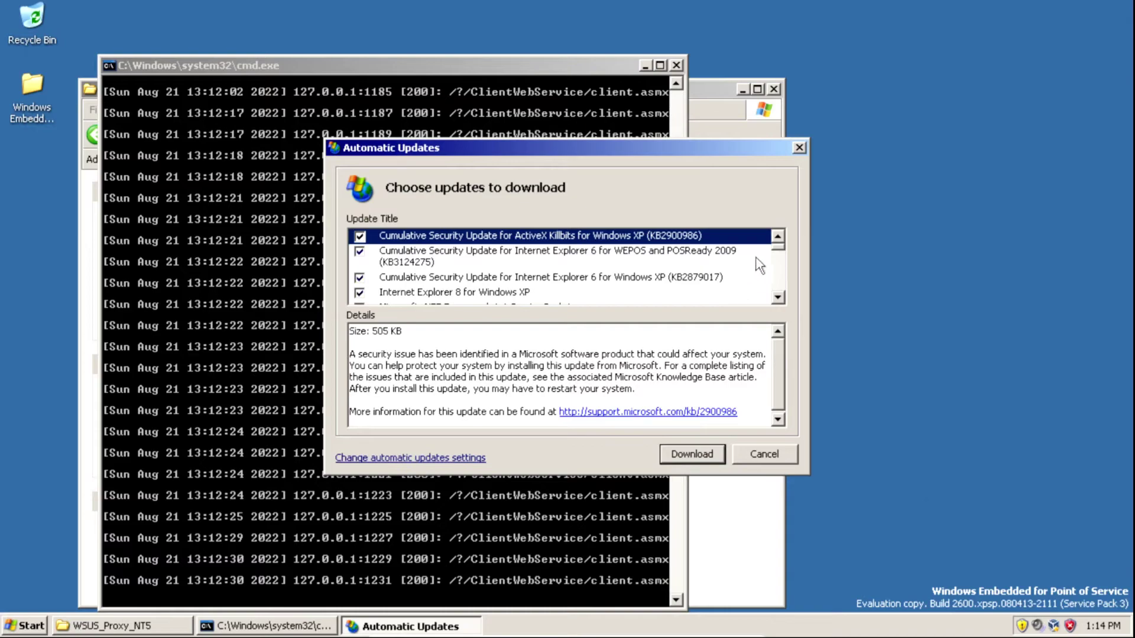
pyautogui.moveTo(777, 246); pyautogui.dragTo(691, 172)
pyautogui.click(685, 452)
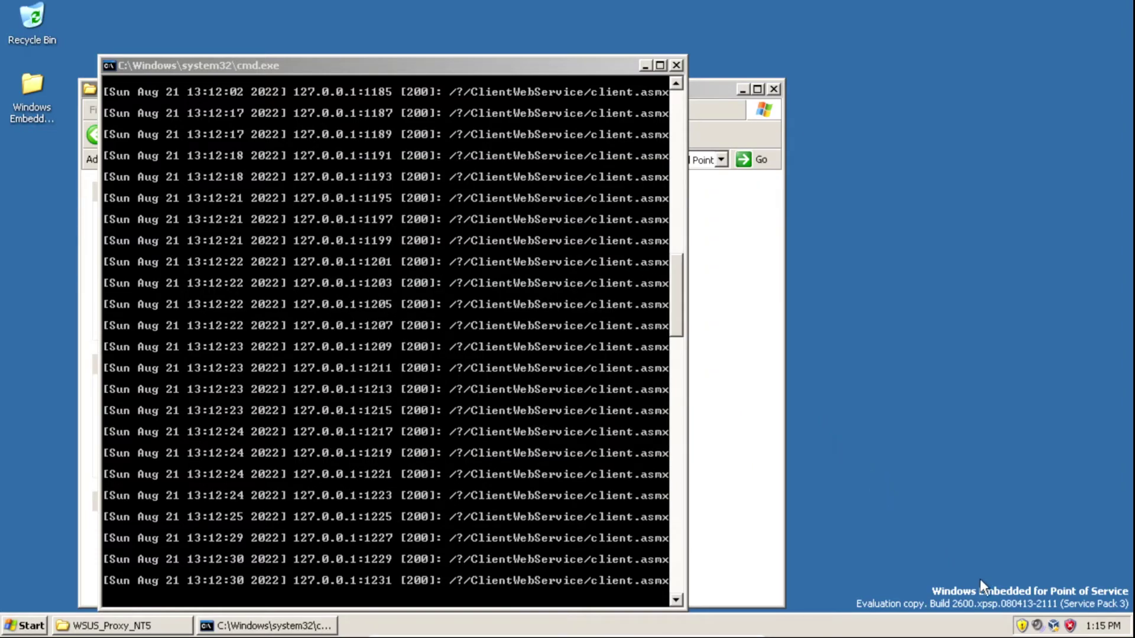
pyautogui.moveTo(1022, 625)
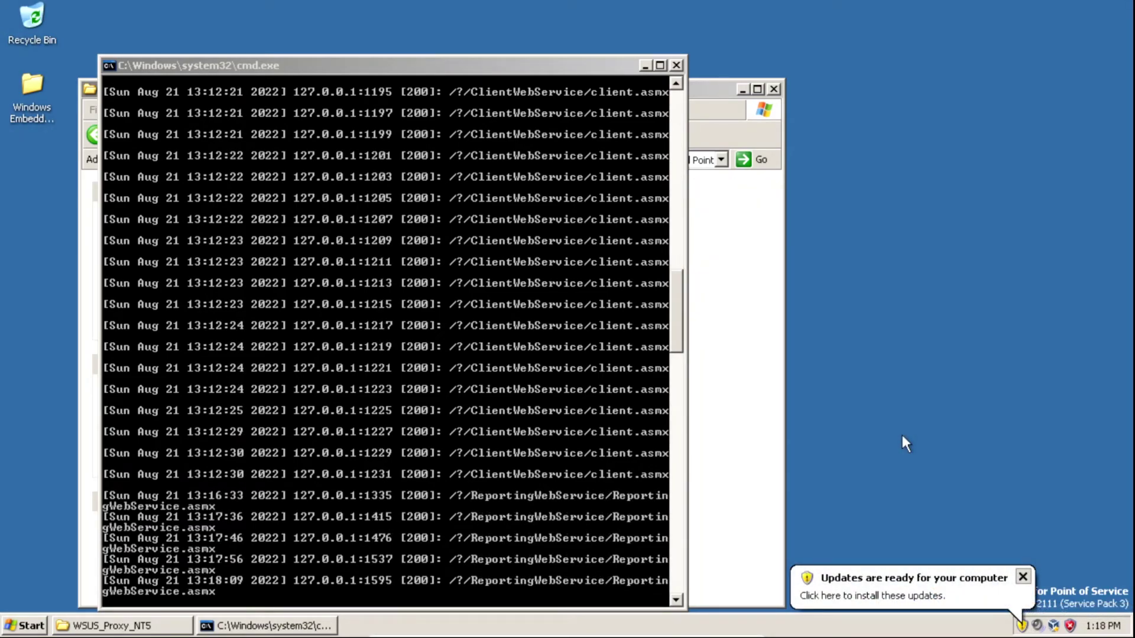
# - Start a Custom Install of all 150 downloaded updates and show the installation progress window
pyautogui.click(1022, 625)
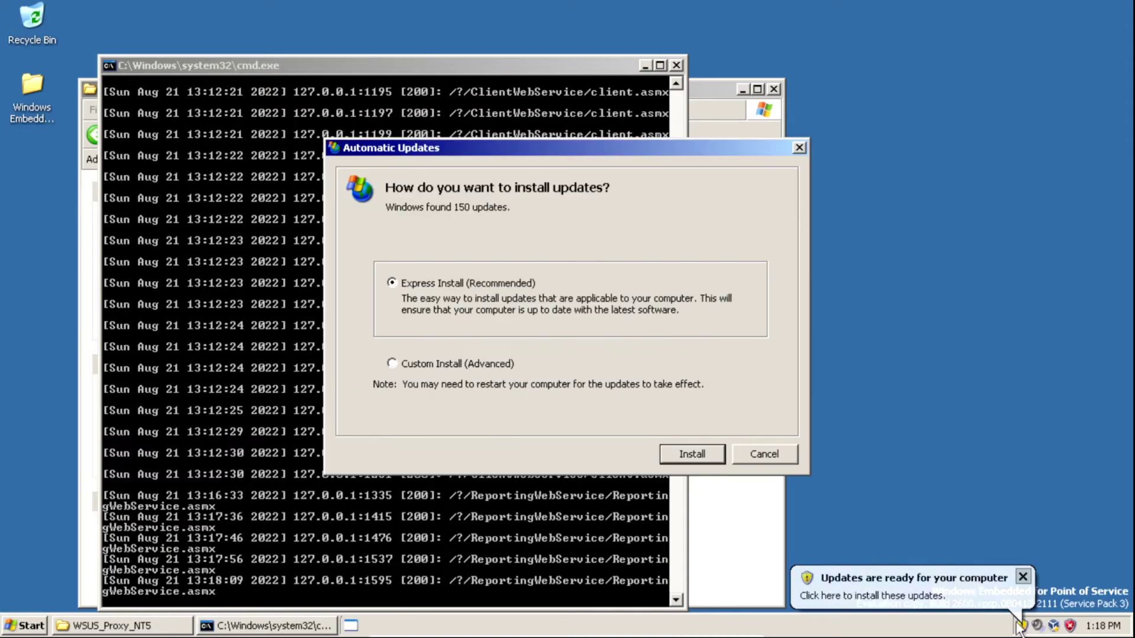
pyautogui.click(392, 364)
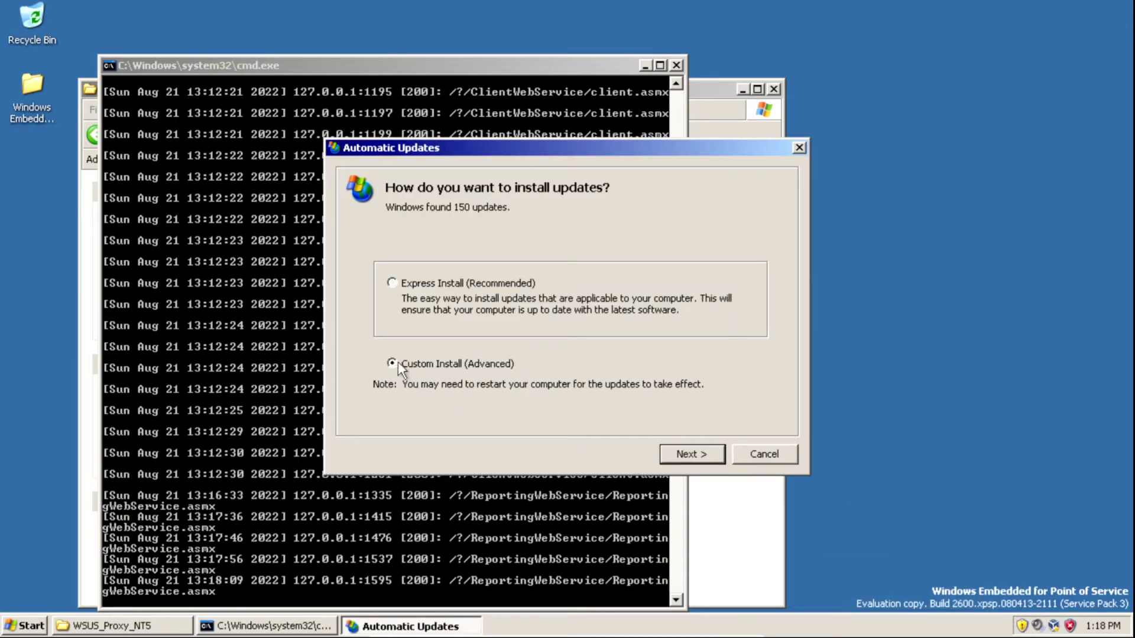
pyautogui.click(690, 455)
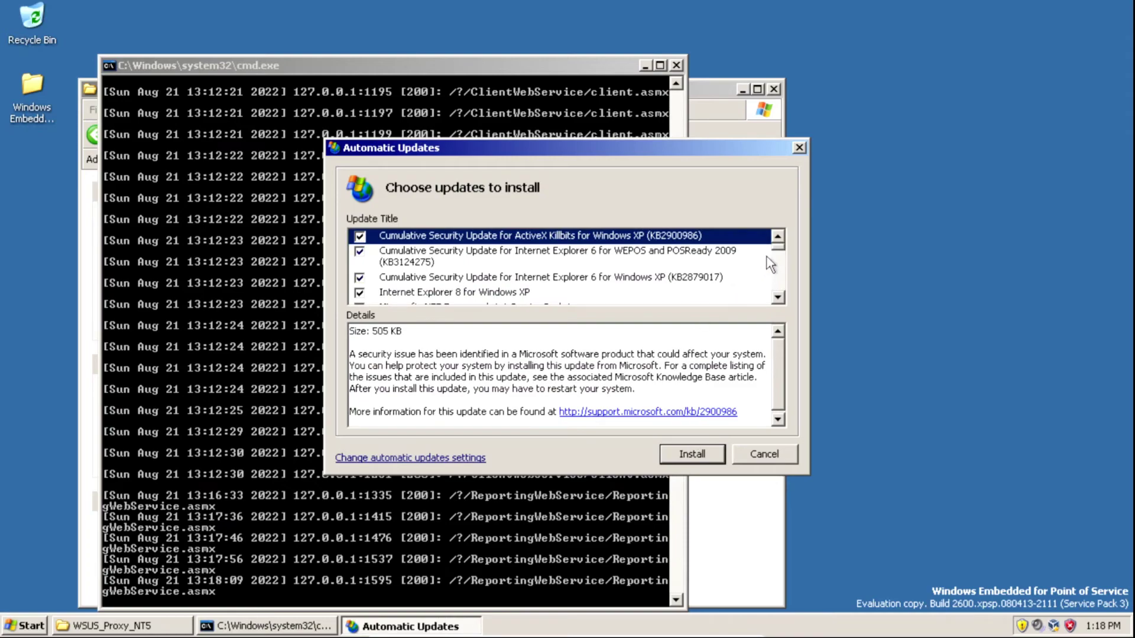
pyautogui.moveTo(776, 246)
pyautogui.mouseDown()
pyautogui.moveTo(778, 267)
pyautogui.moveTo(777, 243)
pyautogui.mouseUp()
pyautogui.click(690, 454)
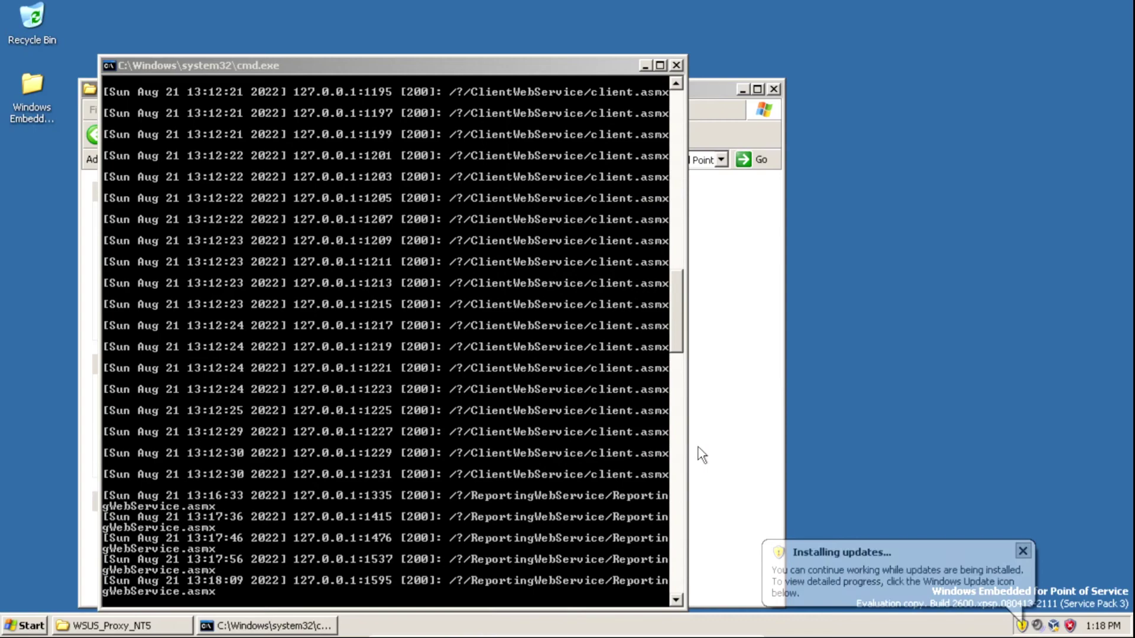
pyautogui.click(1021, 625)
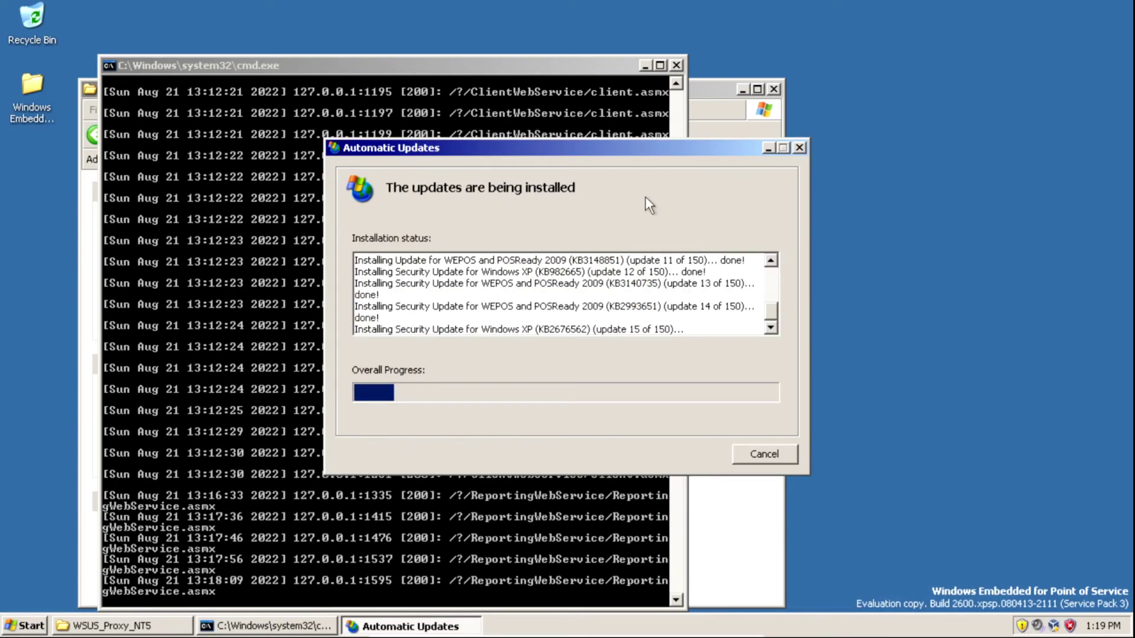